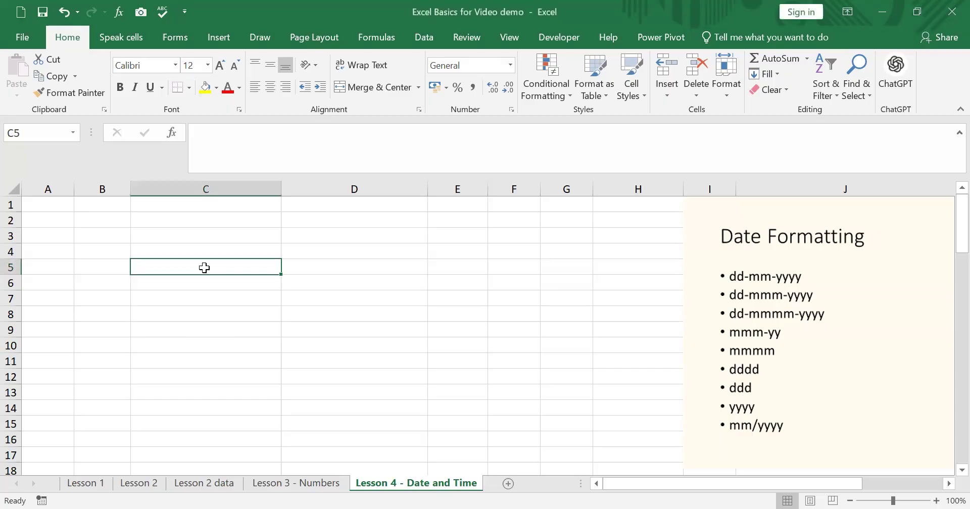
- Enter the formula =TODAY() in cell C5
type("=")
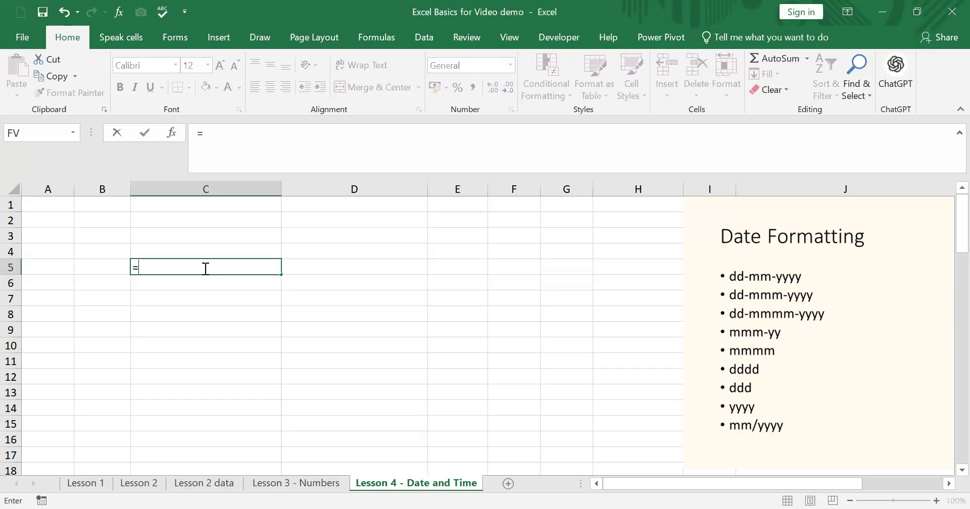
type("today")
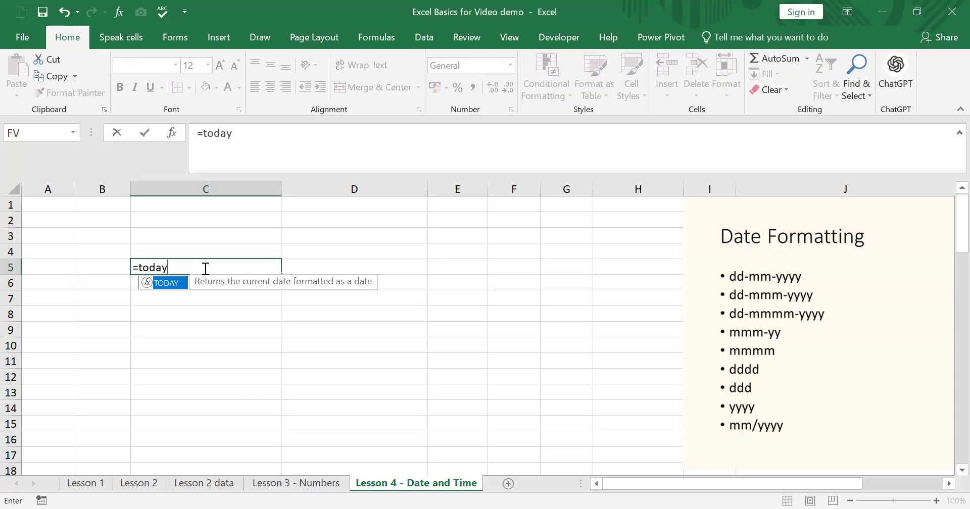
type("()")
key("Return")
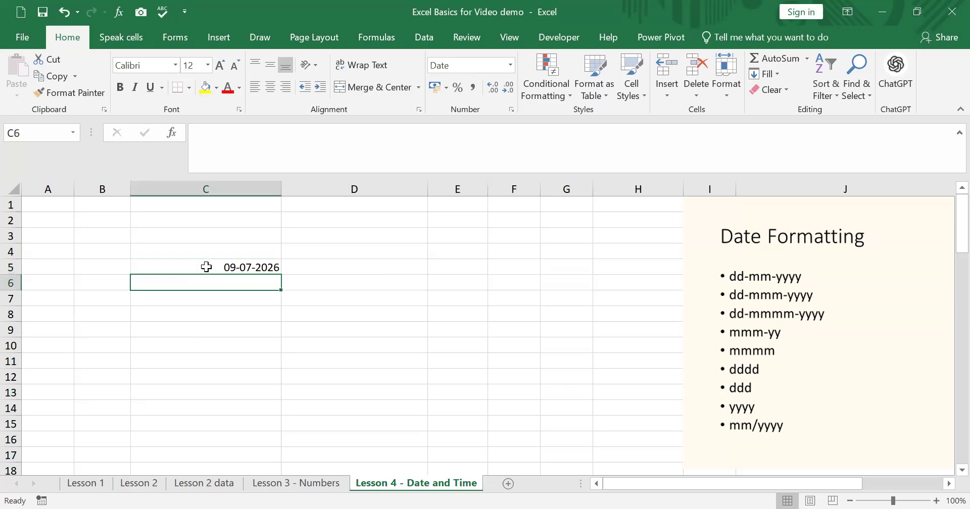
- Format the date in C5 with the *14 March 2012 date type
left_click(204, 267)
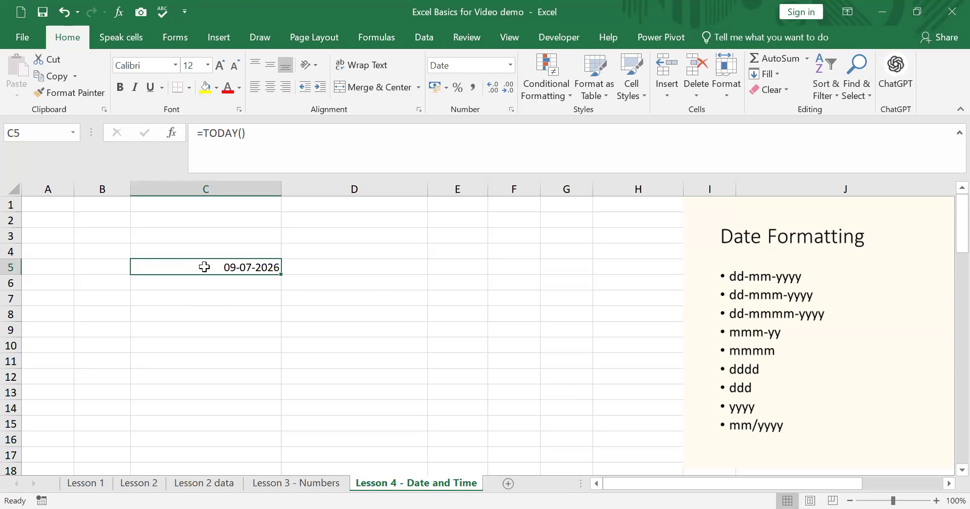
right_click(204, 267)
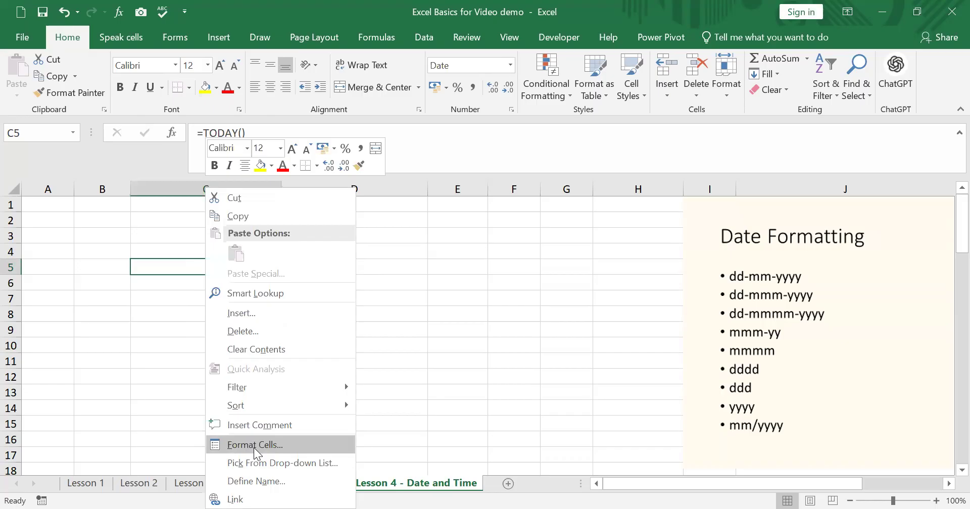
left_click(254, 449)
left_click(208, 262)
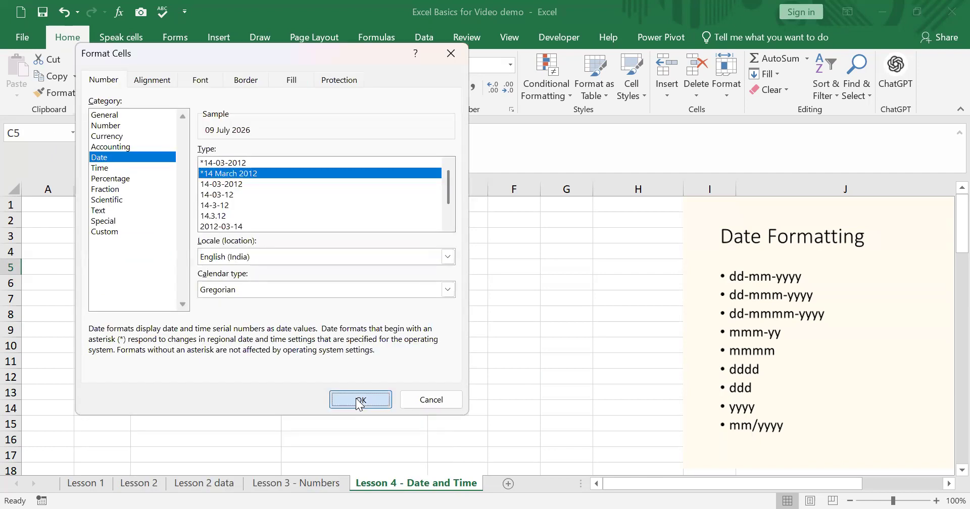
left_click(355, 398)
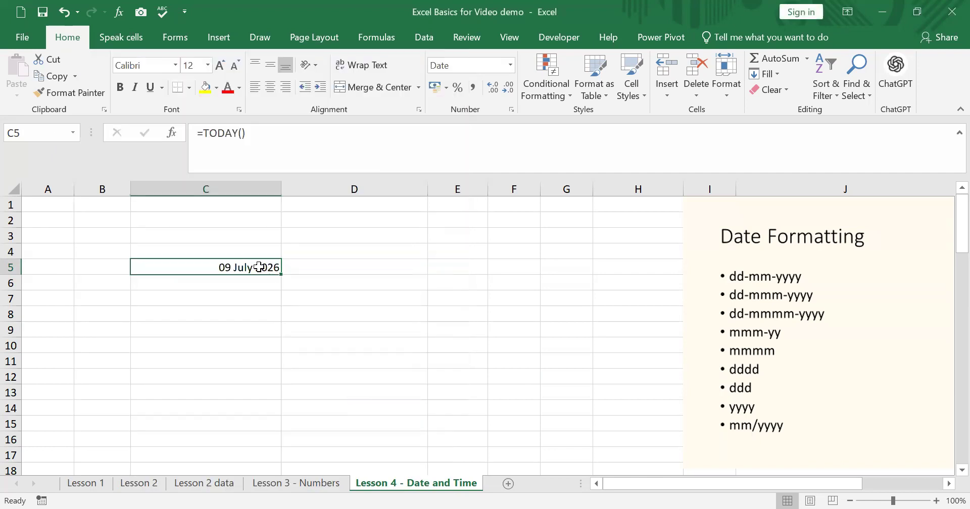
- Change the date format of C5 to the 2012-03-14 type
right_click(259, 266)
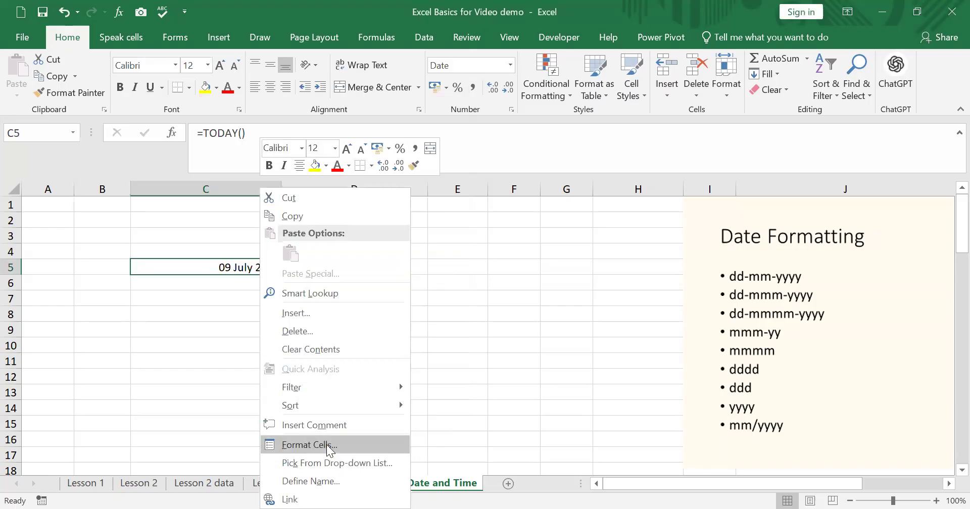
left_click(329, 446)
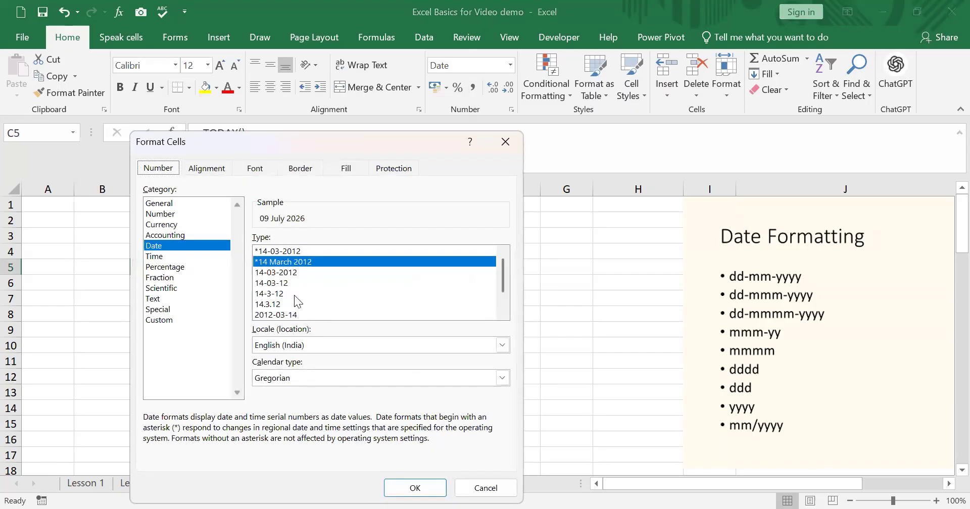
left_click(297, 315)
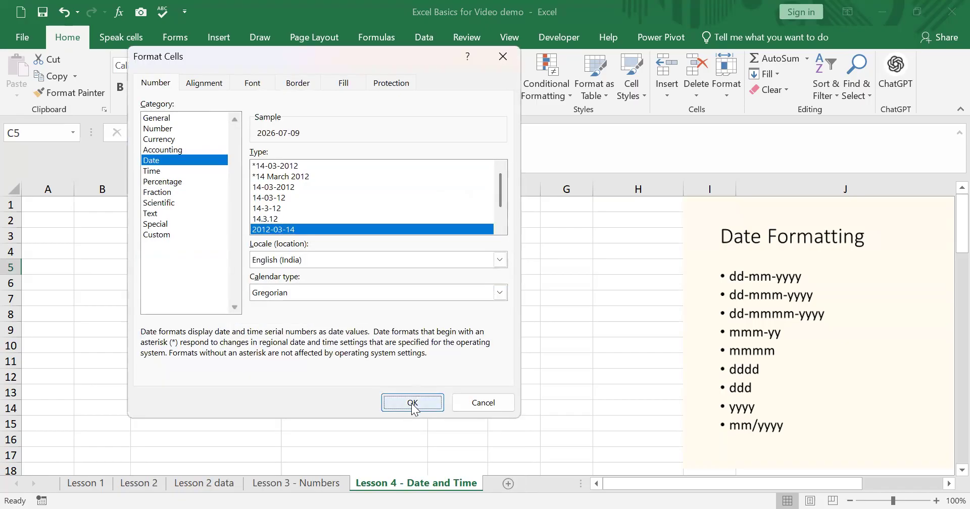
left_click(412, 402)
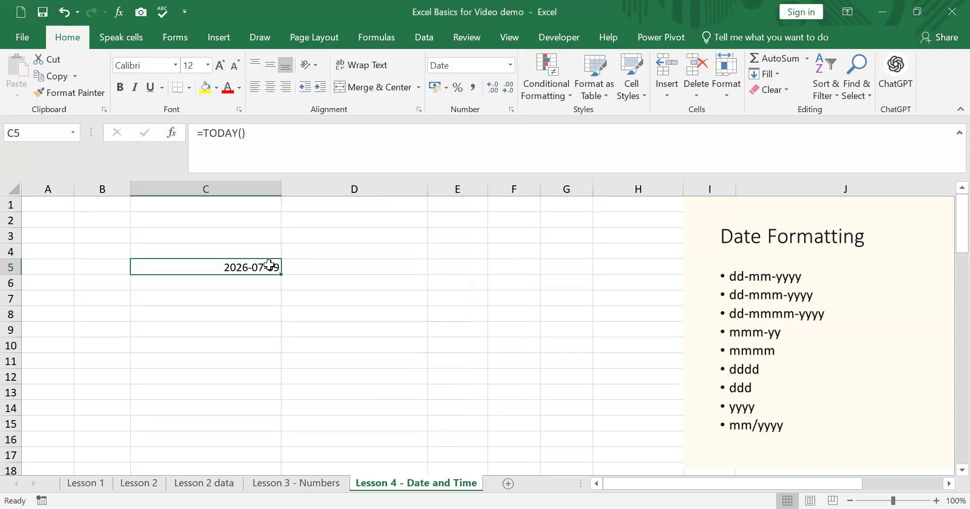
- Change the date format of C5 to the long weekday type Wednesday, 14 March, 2012
right_click(264, 265)
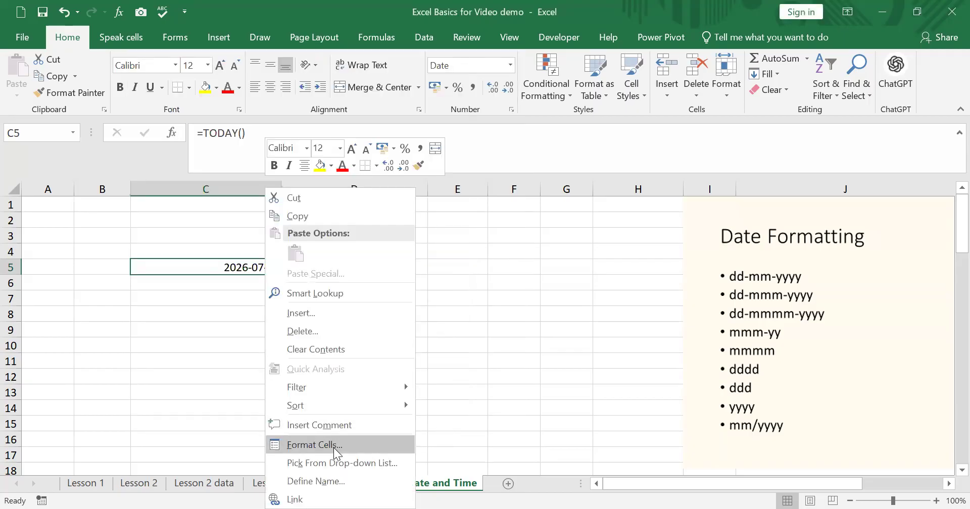
left_click(314, 445)
scroll(318, 280, "down", 1)
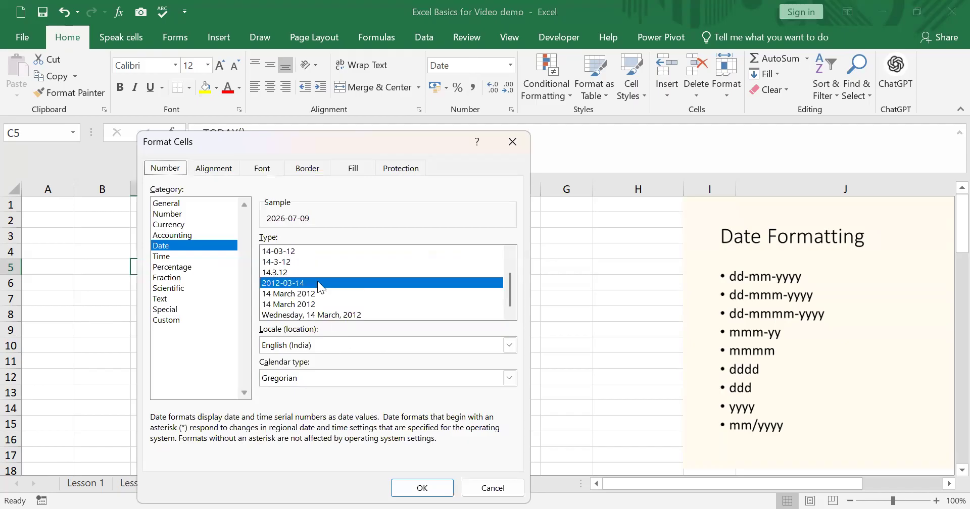
left_click(309, 314)
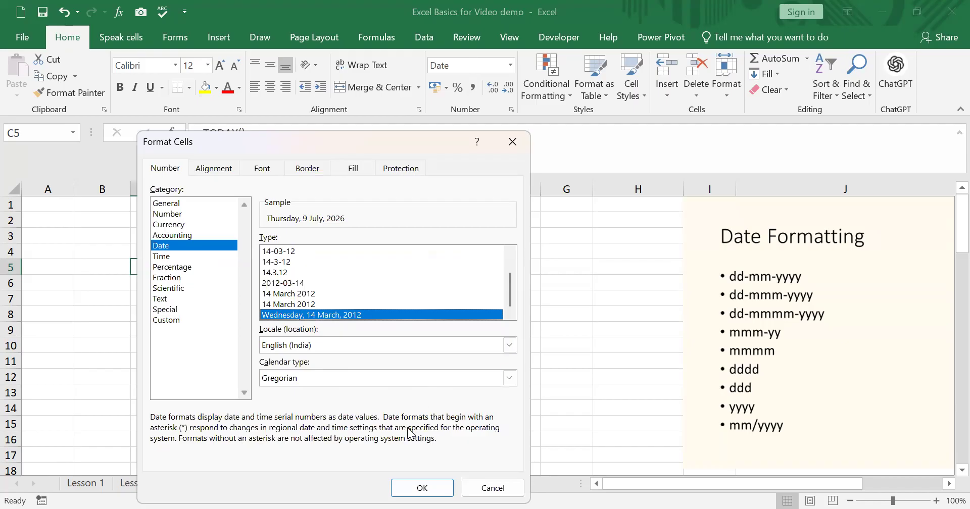
left_click_drag(386, 139, 374, 61)
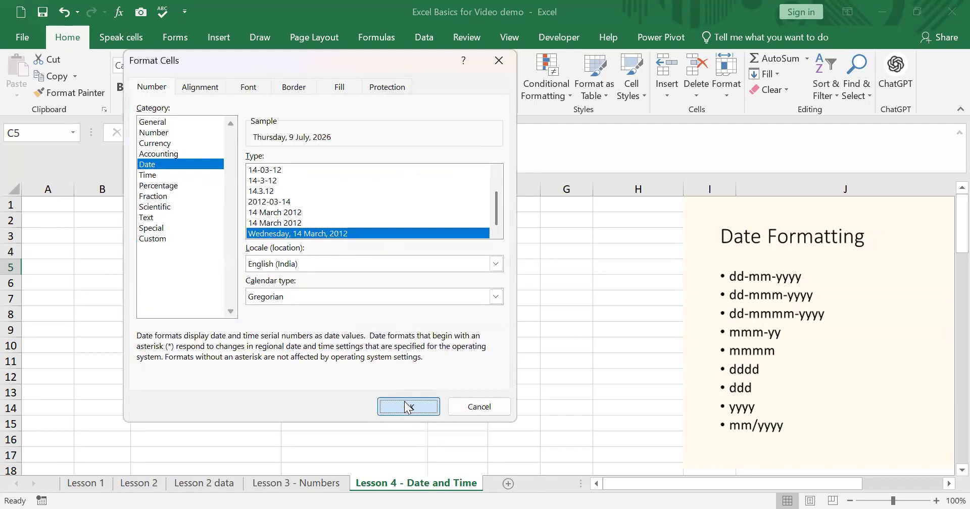
left_click(405, 400)
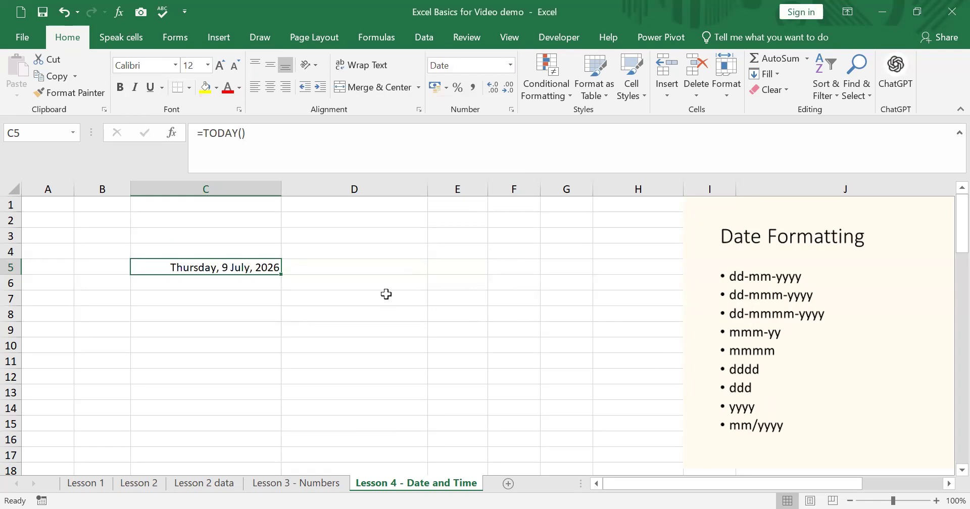
- Review the date types and custom format codes for C5, and apply the *14 March 2012 date type
right_click(263, 268)
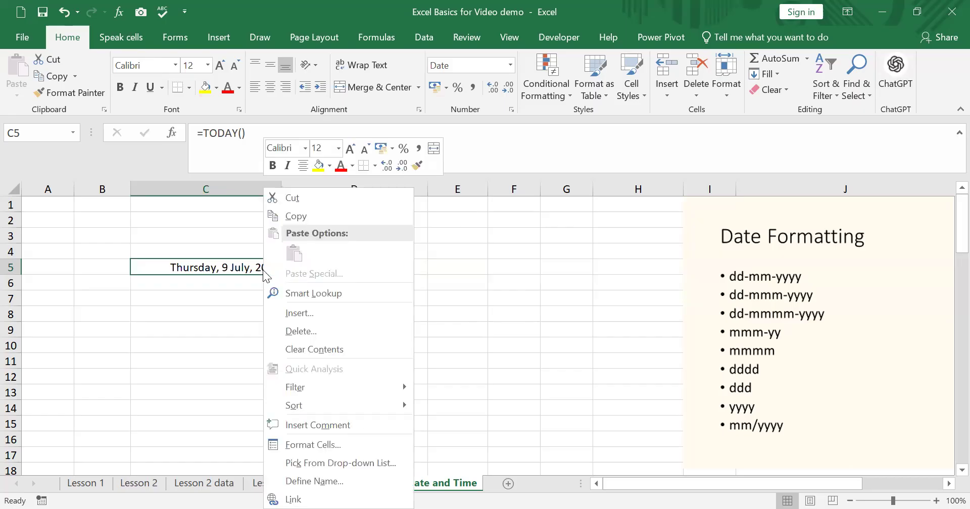
left_click(307, 447)
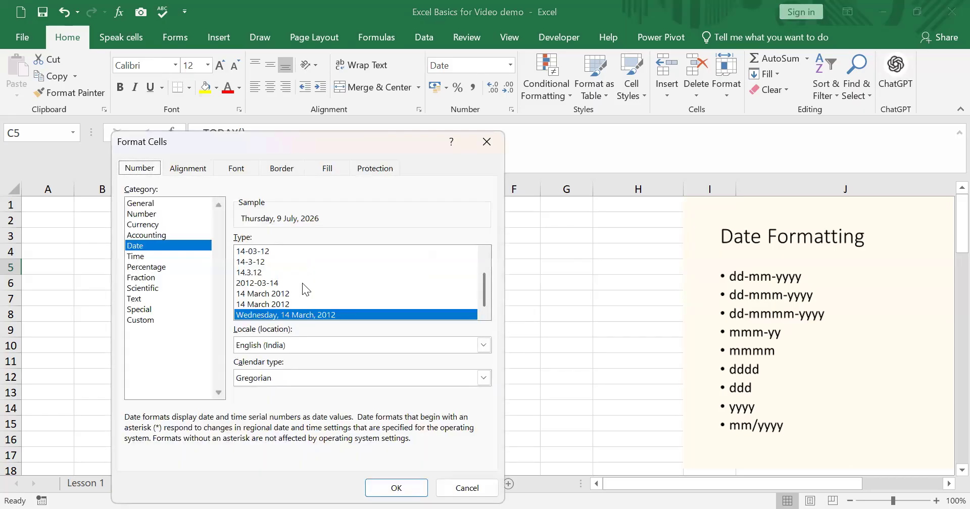
scroll(303, 289, "up", 1)
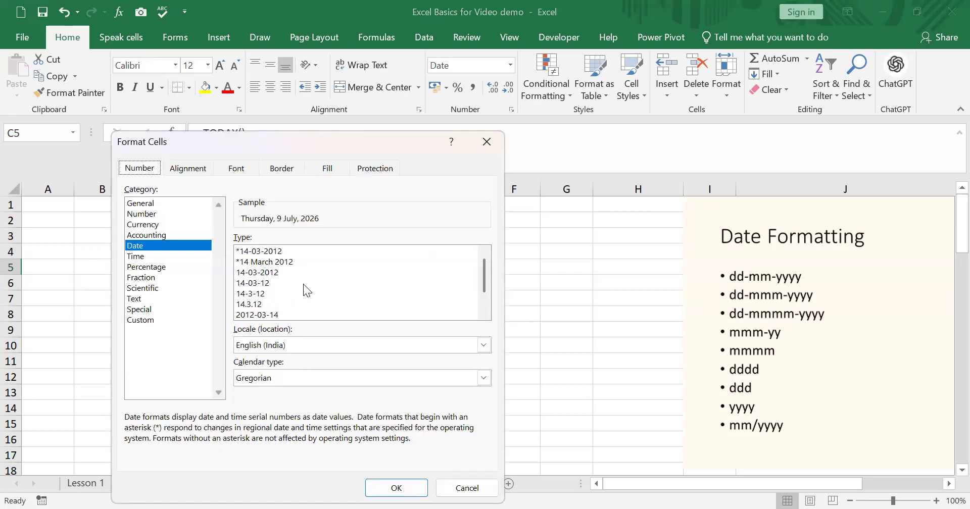
scroll(303, 289, "down", 1)
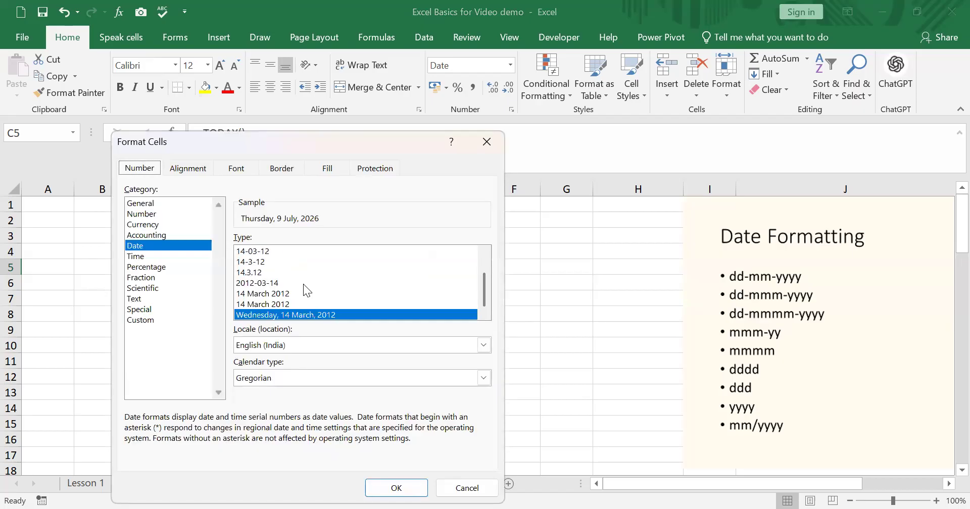
left_click(154, 319)
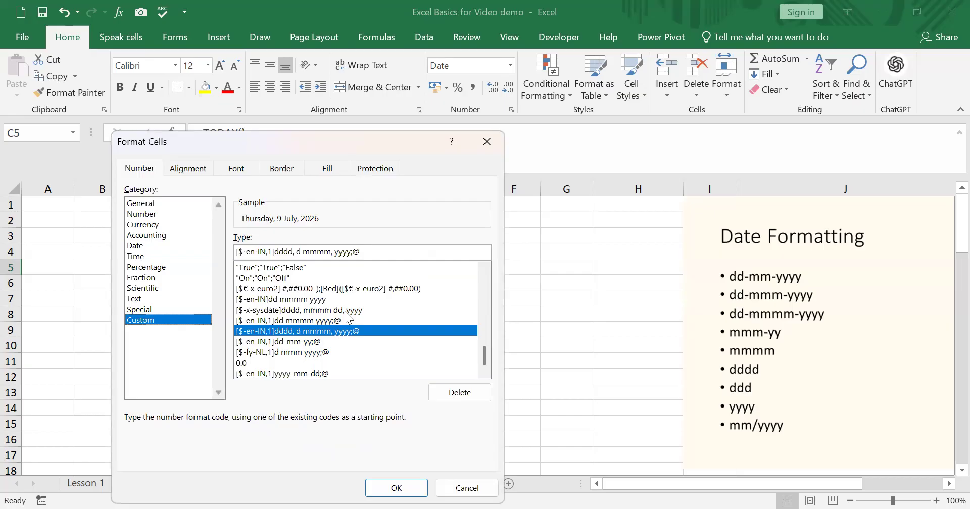
left_click(147, 246)
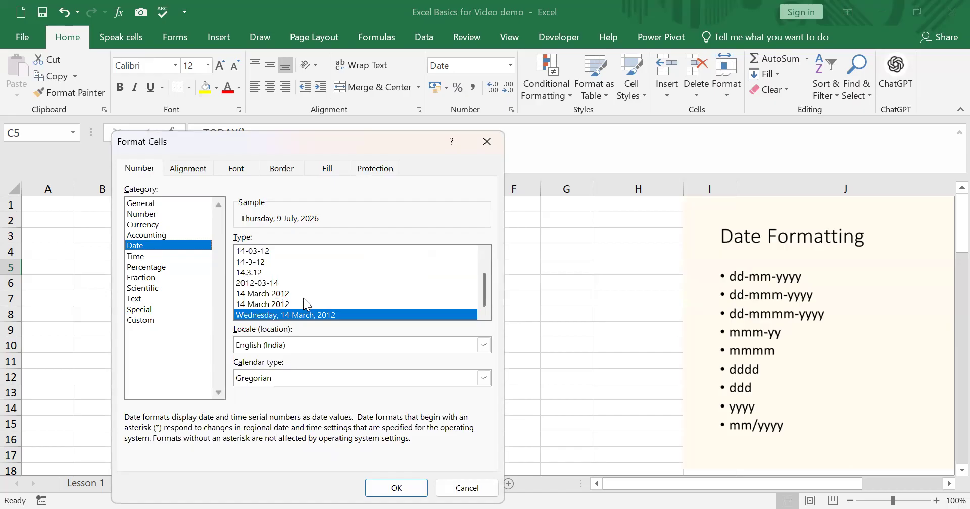
left_click_drag(484, 289, 490, 247)
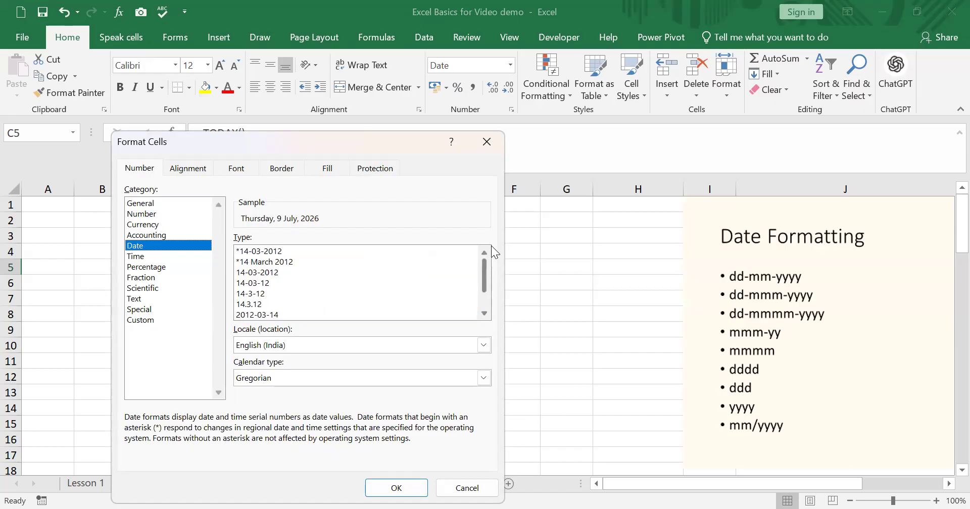
left_click(284, 261)
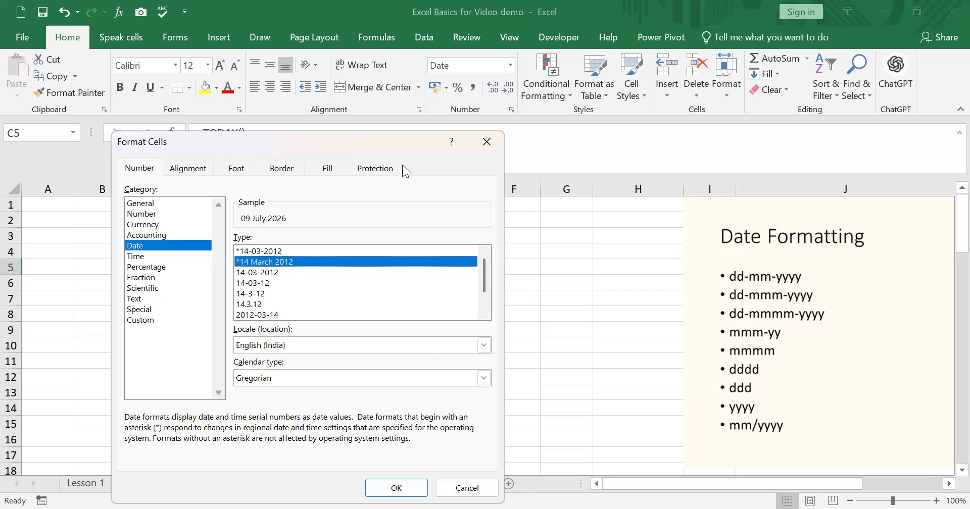
left_click_drag(406, 140, 408, 76)
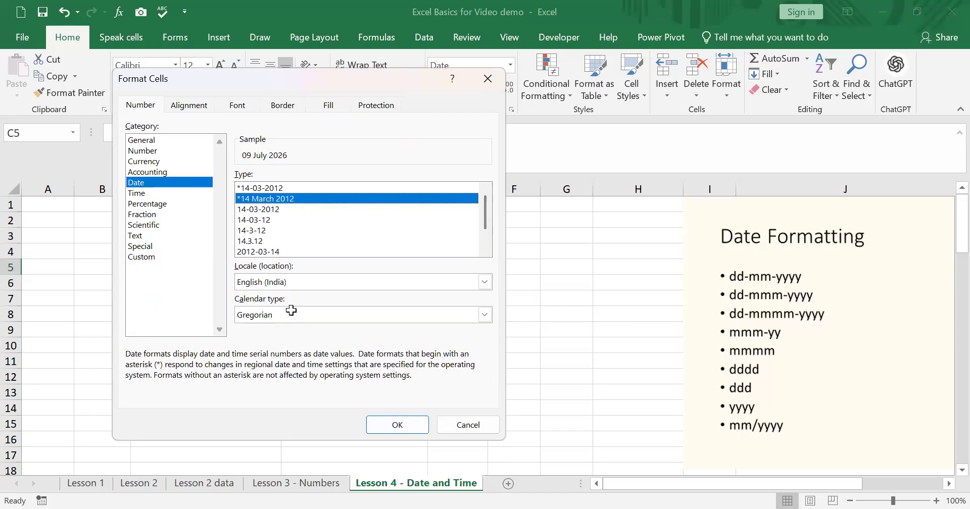
left_click(398, 422)
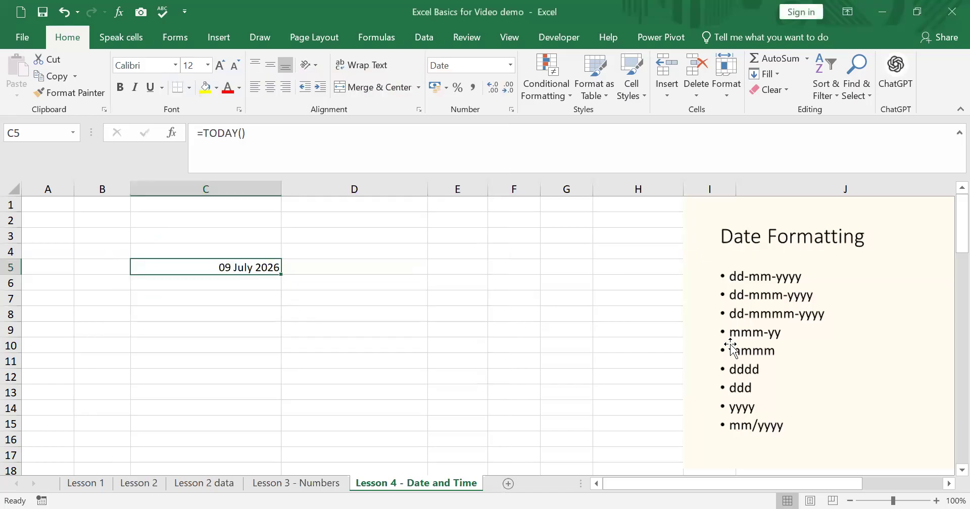
- Examine the TODAY and NOW example formulas and their results in rows 24 and 25
scroll(742, 351, "down", 6)
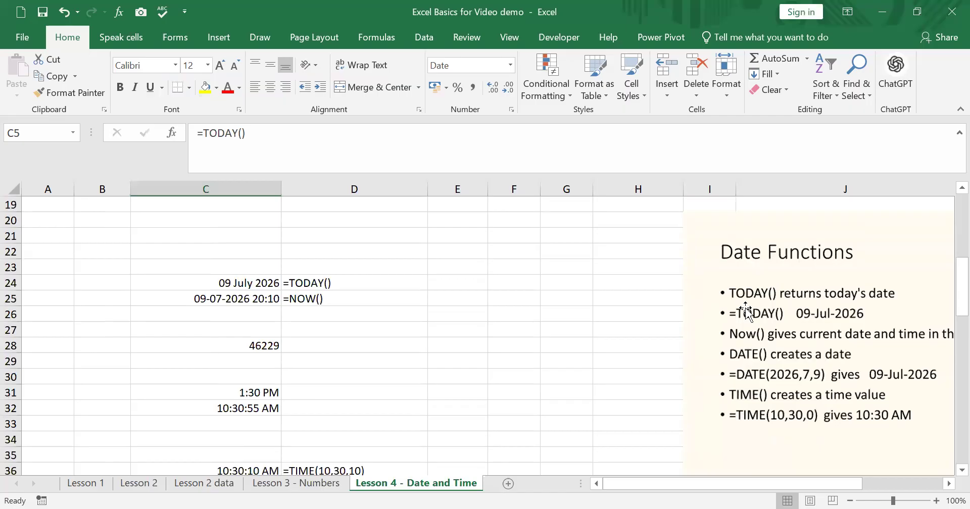
left_click(301, 297)
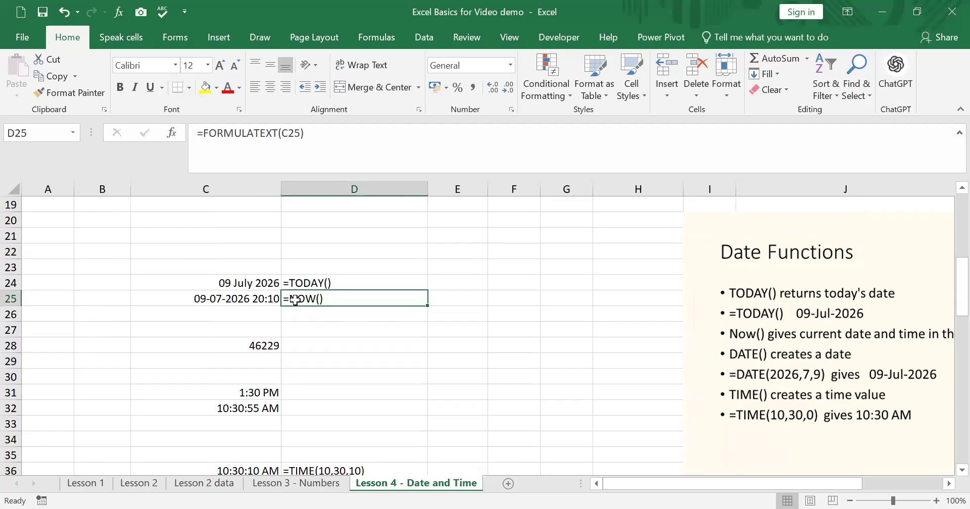
left_click(242, 300)
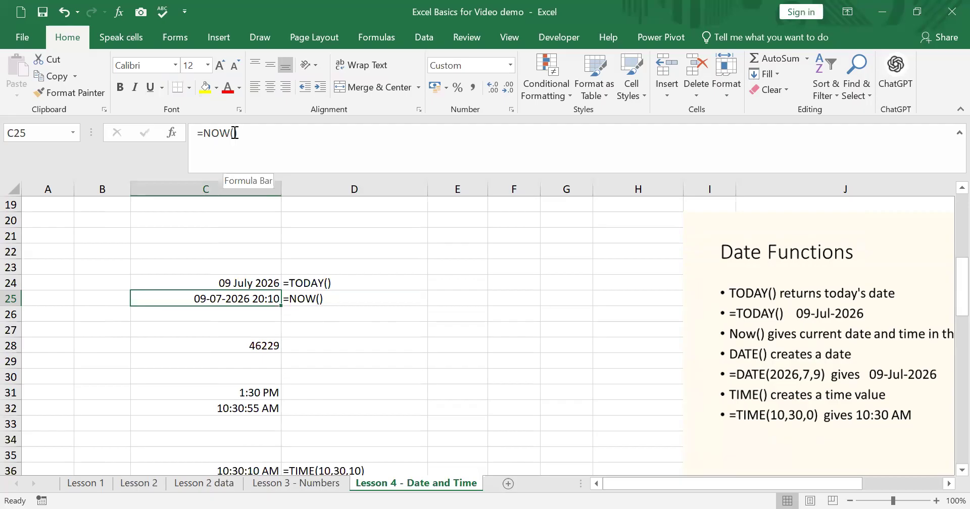
left_click(288, 302)
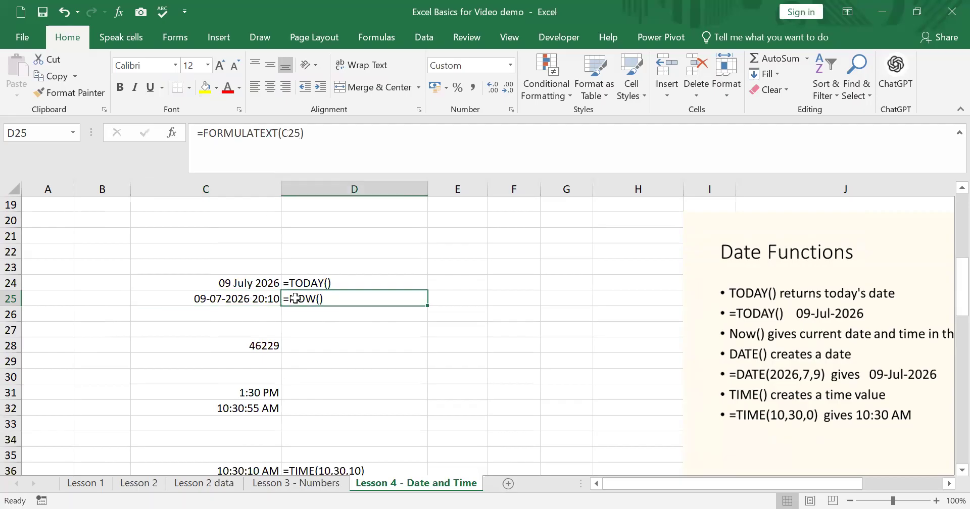
left_click(333, 282)
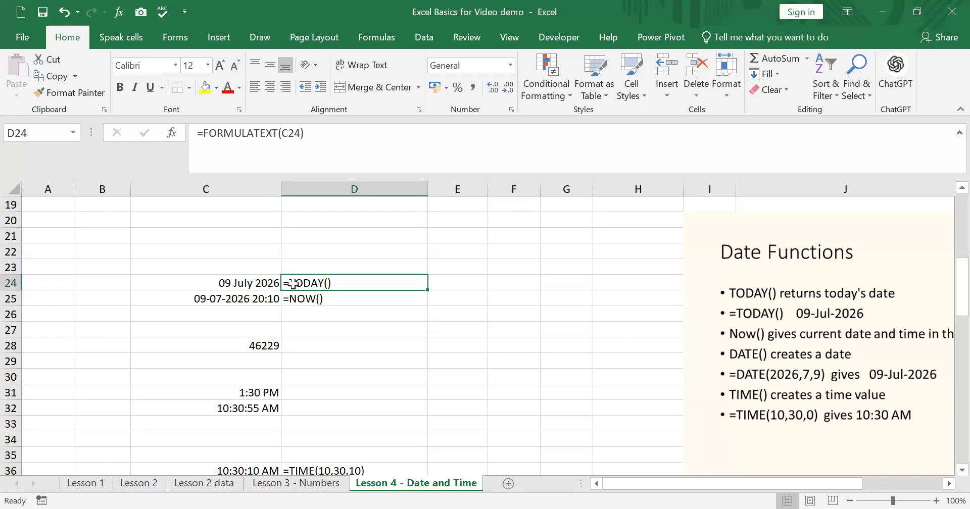
left_click(307, 303)
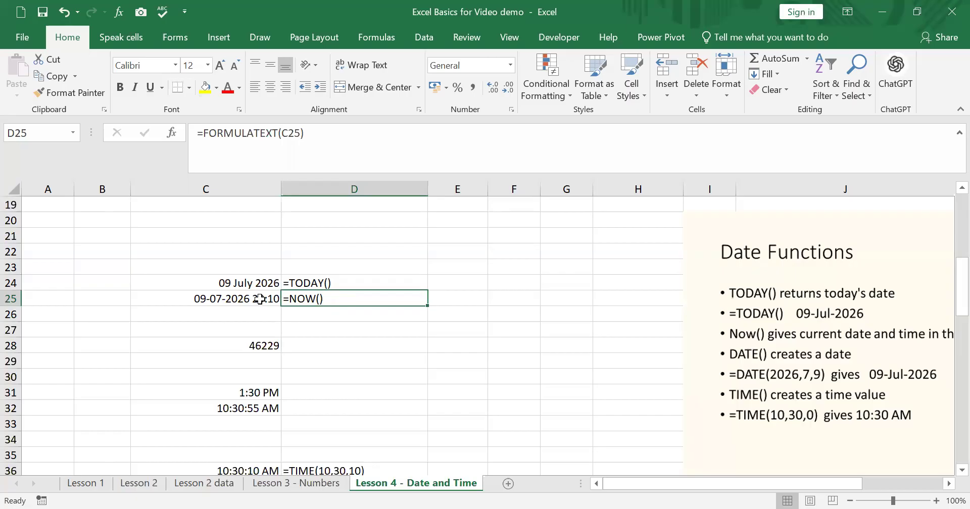
- Format the DATE formula result in C28 with the *14 March 2012 date type
left_click(250, 344)
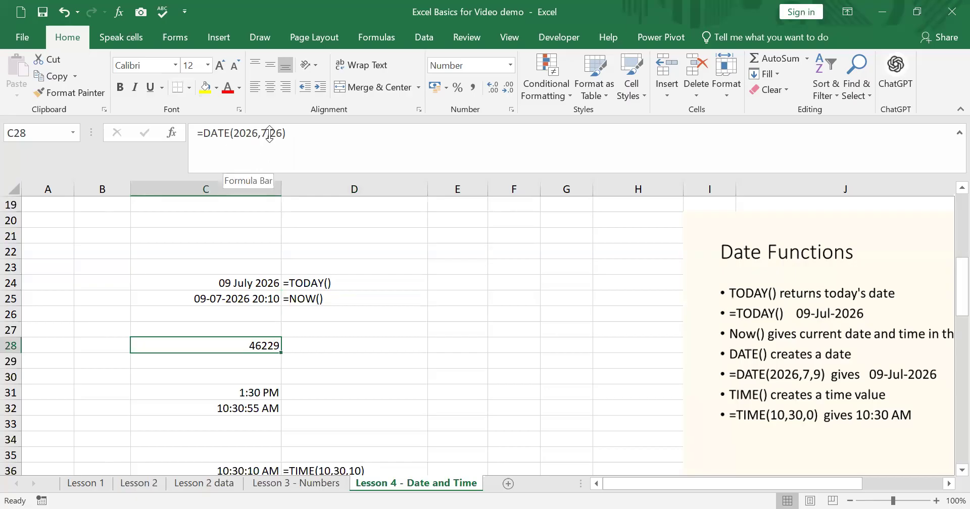
right_click(241, 346)
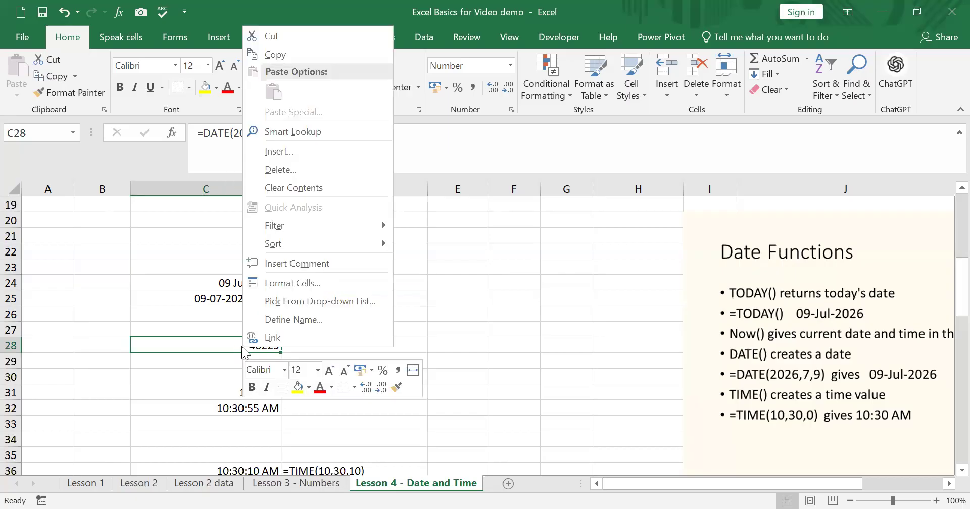
left_click(292, 281)
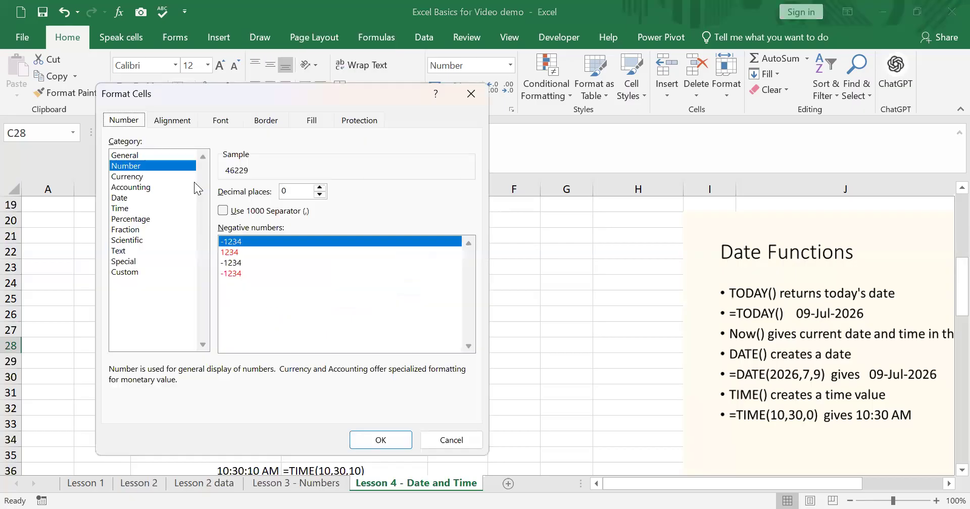
left_click(130, 199)
left_click(241, 216)
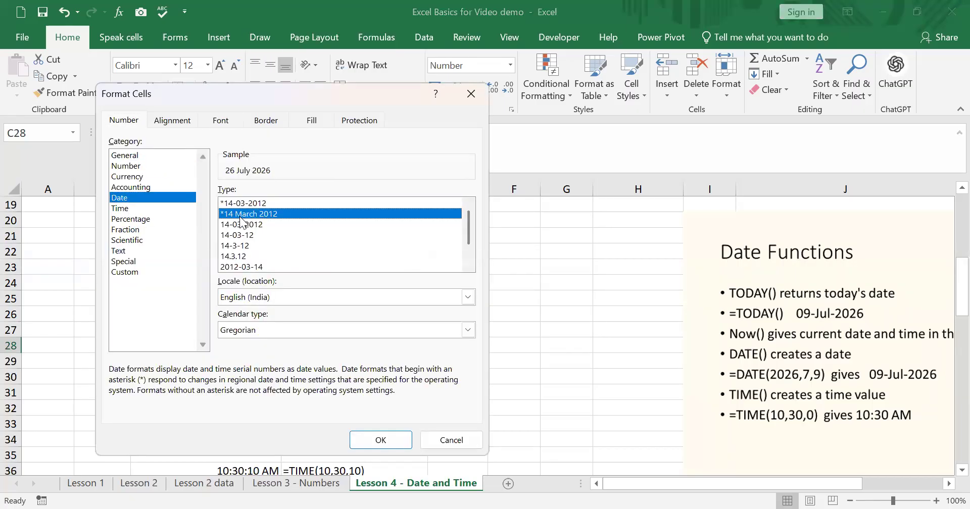
left_click(377, 440)
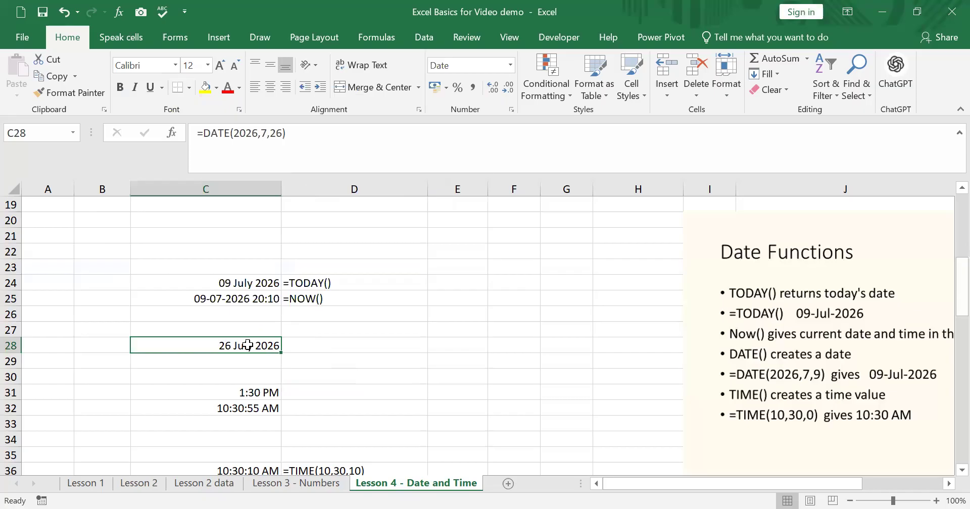
- Format C28 as a Number with 0 decimal places to show the date's serial number
right_click(243, 349)
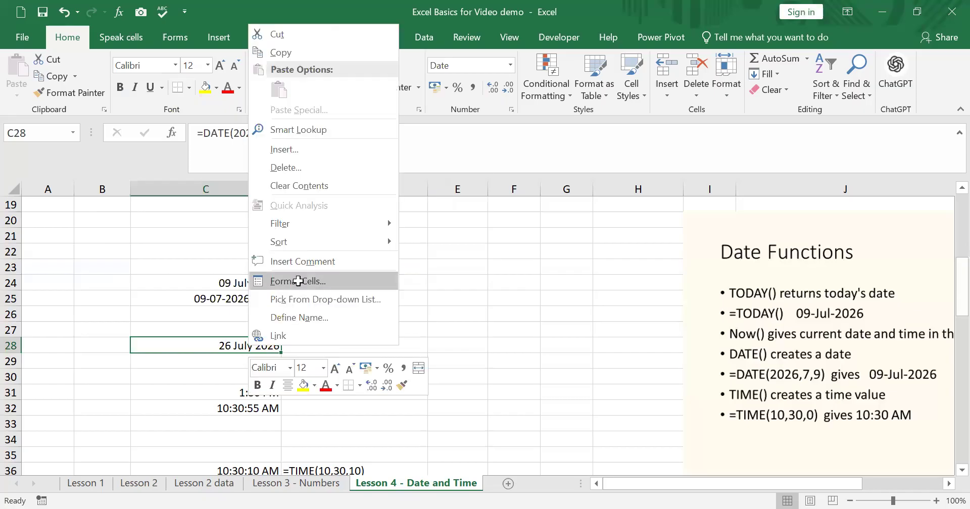
key("Return")
left_click(143, 167)
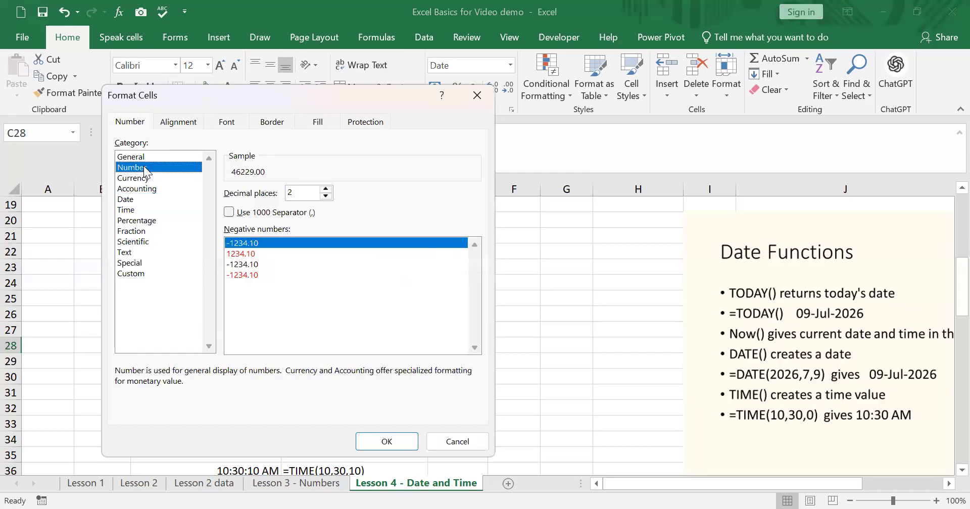
left_click(325, 196)
left_click(326, 196)
left_click(362, 439)
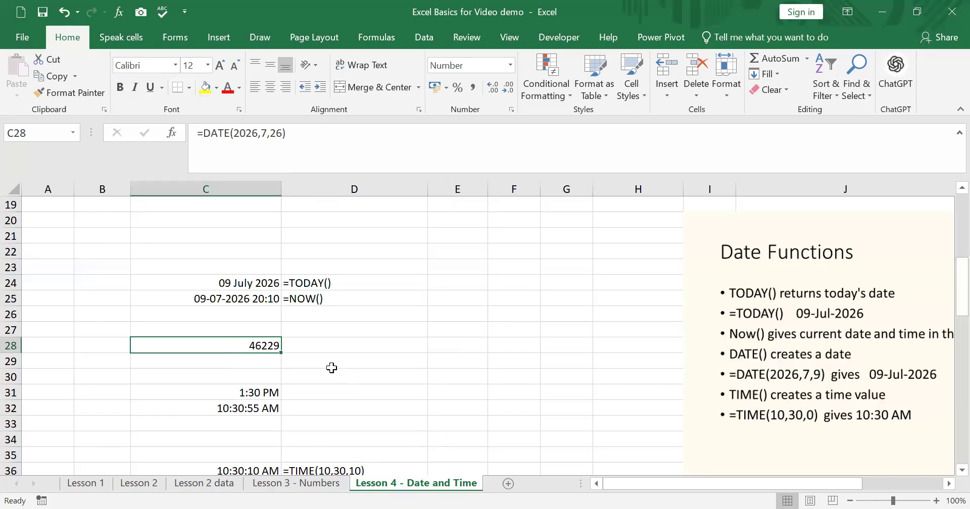
- Enter the date 25 jan 2014 in cell C29
left_click(260, 364)
type("25")
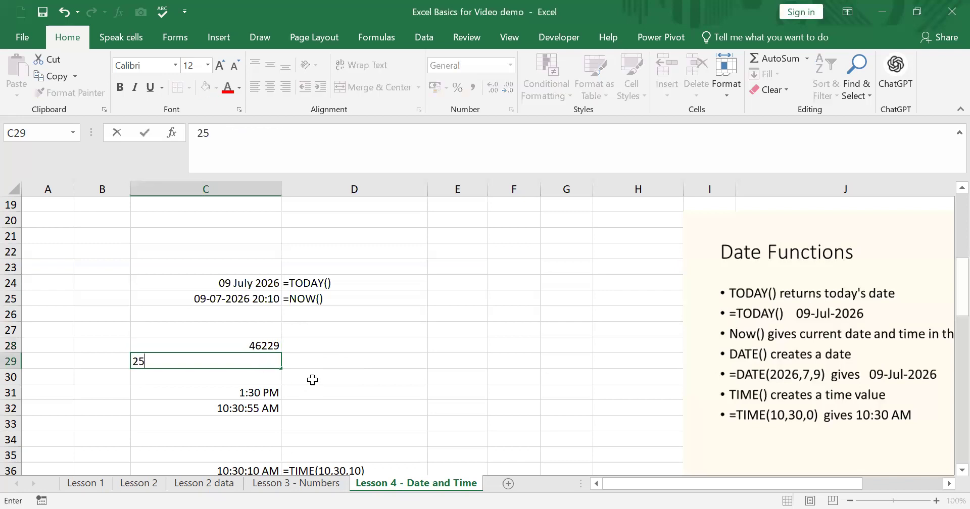
type(" jan 2014")
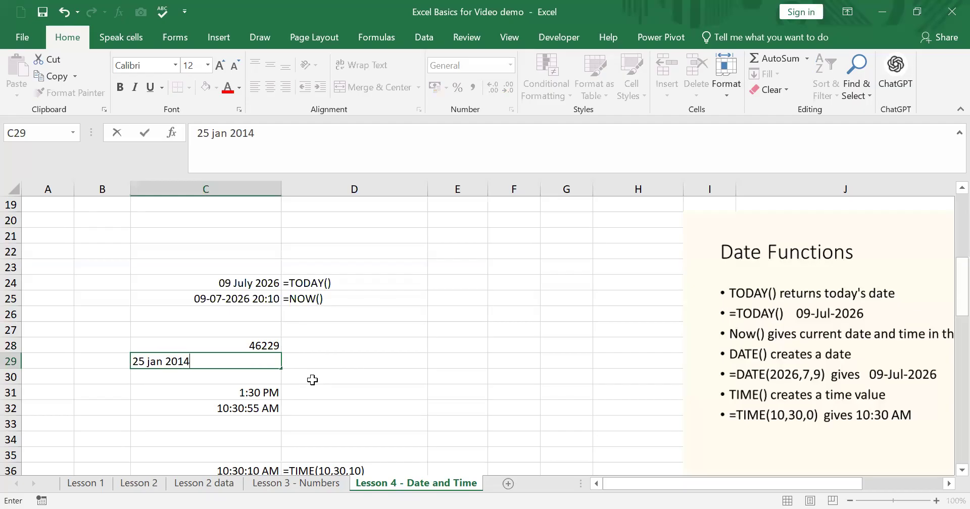
key("Return")
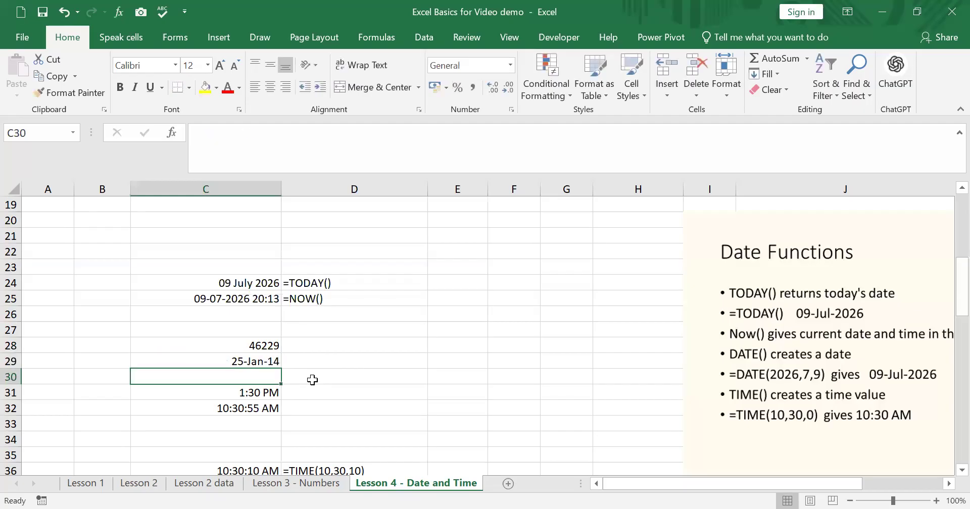
- Copy the number format of C28 onto the date in C29 with Format Painter
left_click(268, 363)
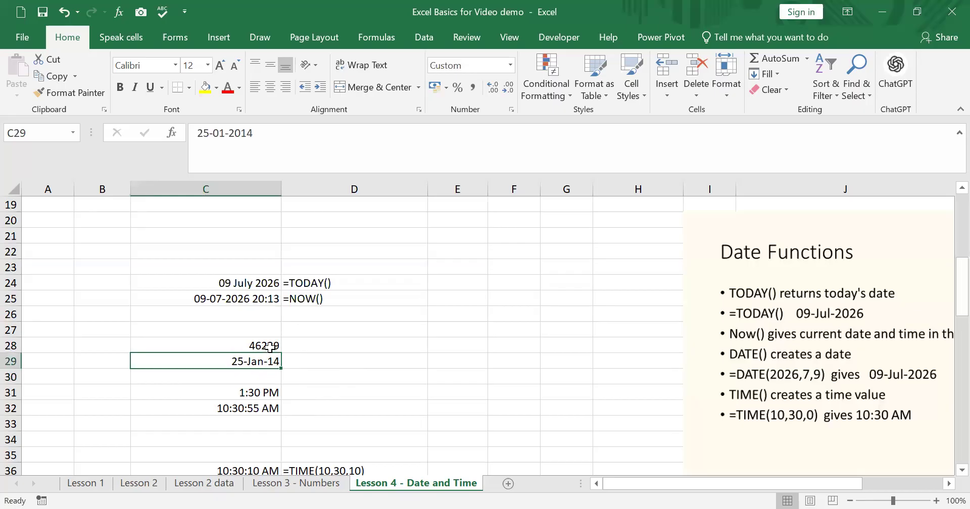
left_click(270, 347)
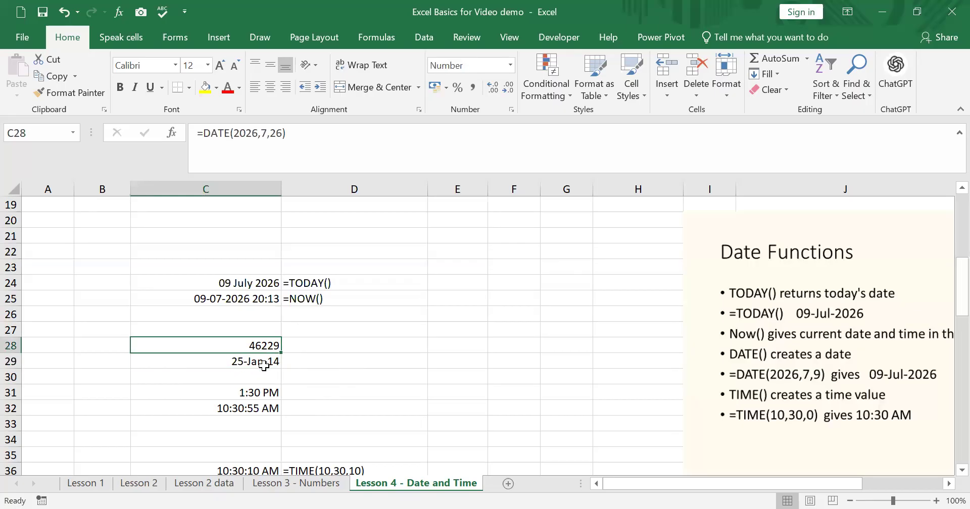
left_click(261, 363)
left_click(266, 341)
left_click(60, 94)
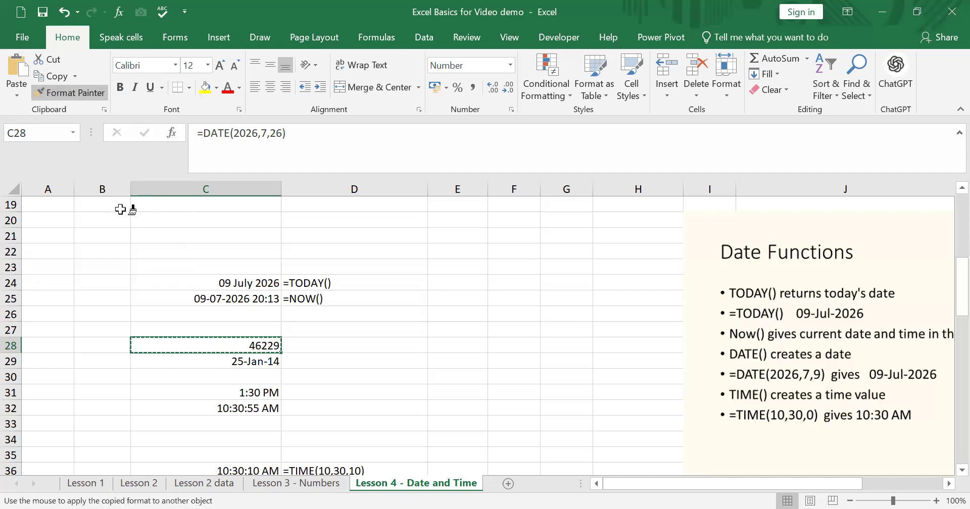
left_click(196, 357)
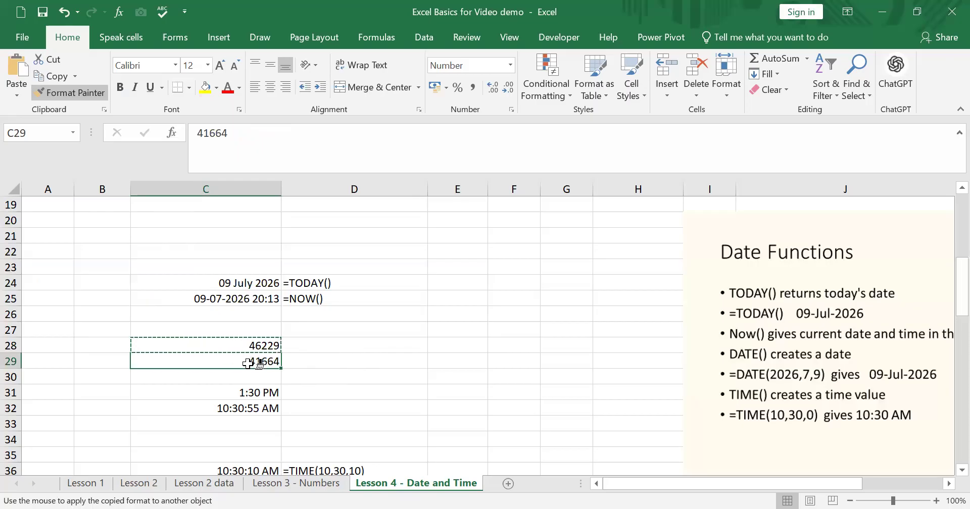
- Undo the format copied to C29, and redo it
left_click(63, 13)
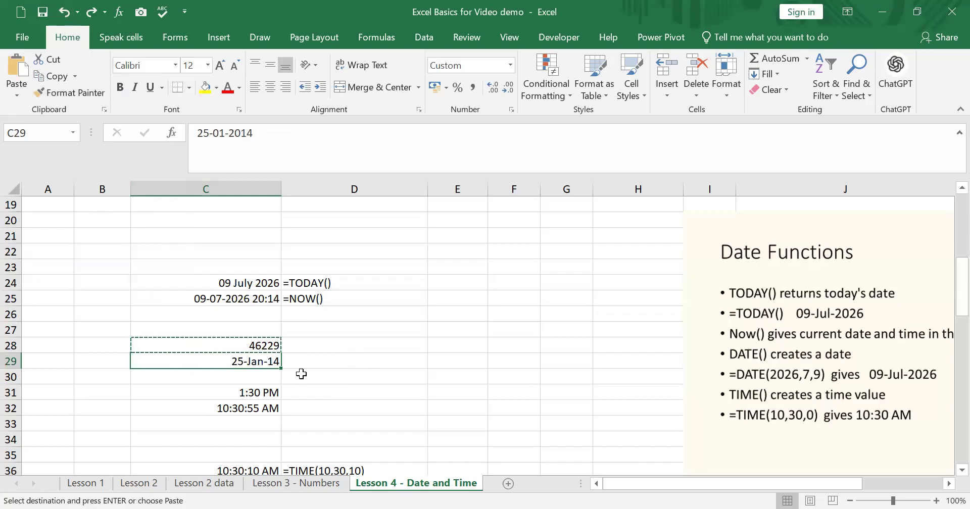
left_click(91, 12)
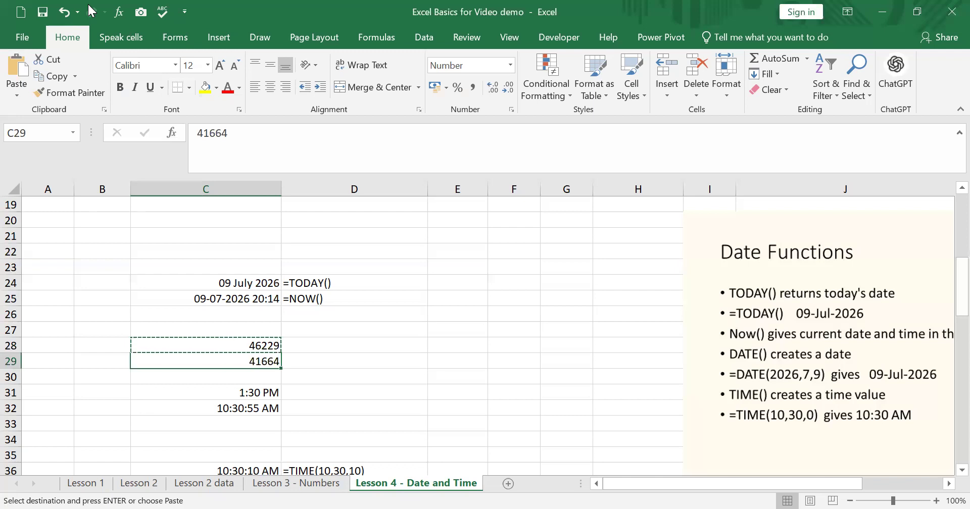
left_click(260, 347)
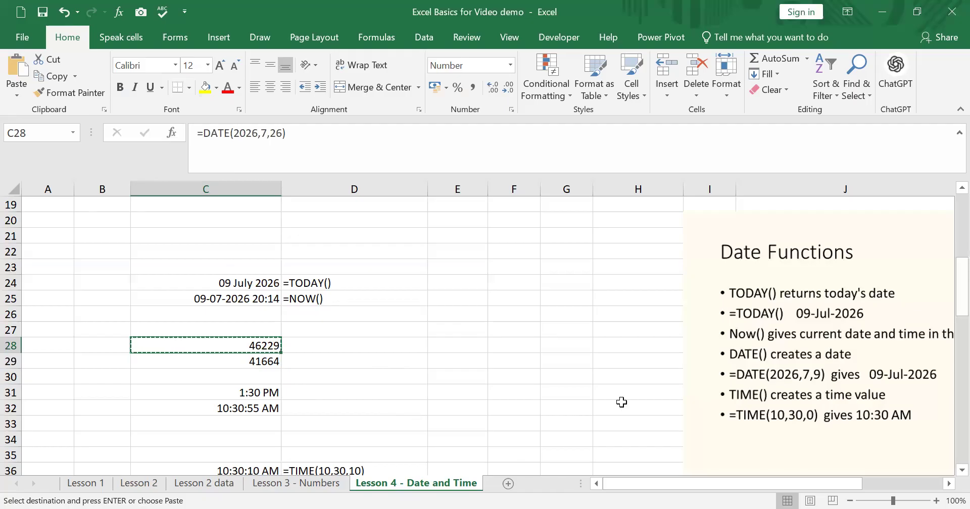
- Replace the formula in C31 with =time(10,30,0)
scroll(661, 386, "down", 1)
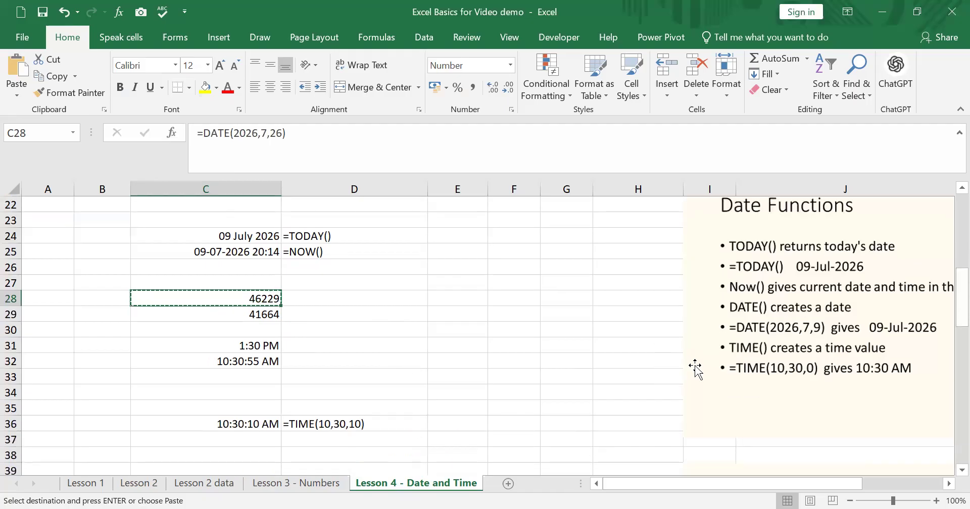
scroll(695, 367, "down", 1)
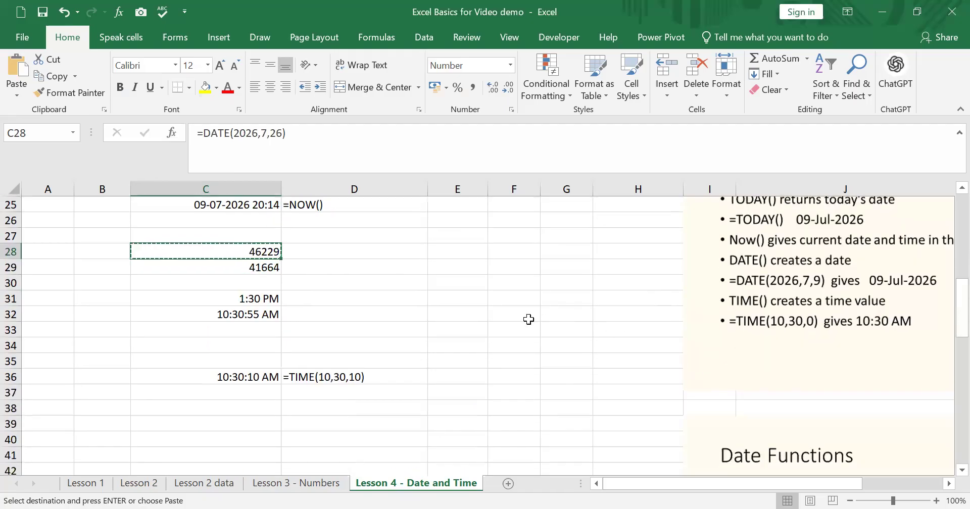
left_click(256, 296)
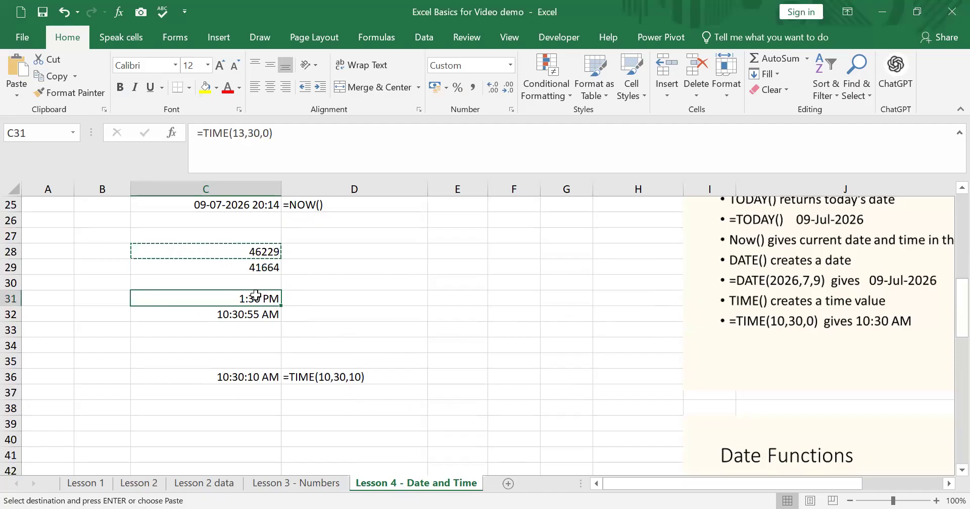
type("=")
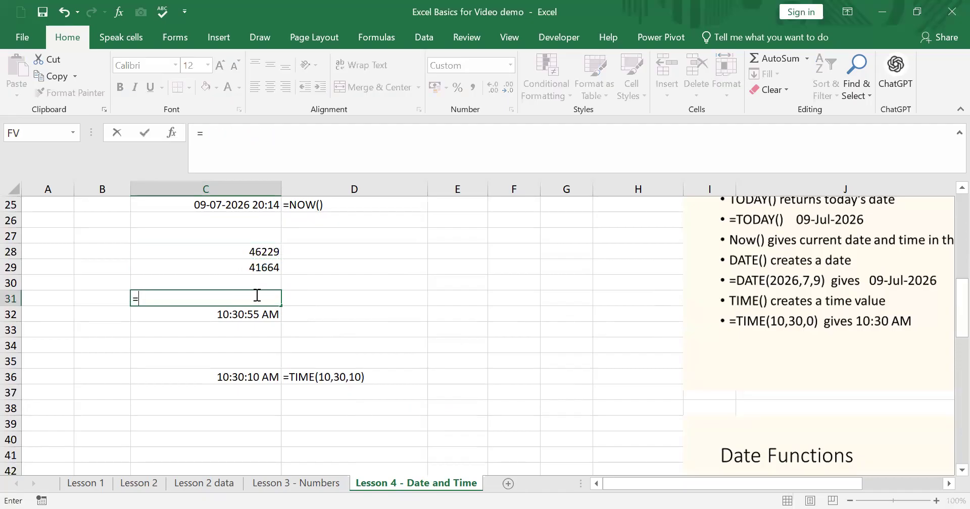
type("time(")
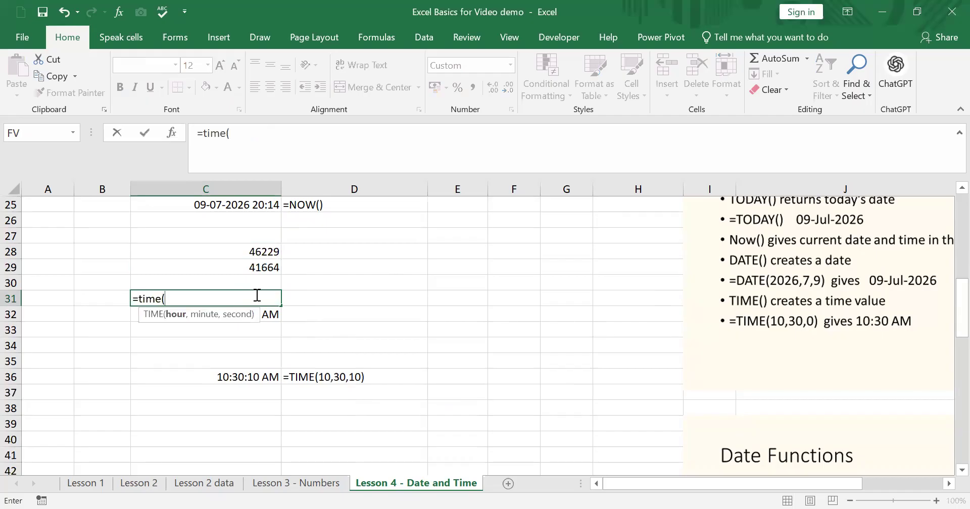
type("10,30,0)")
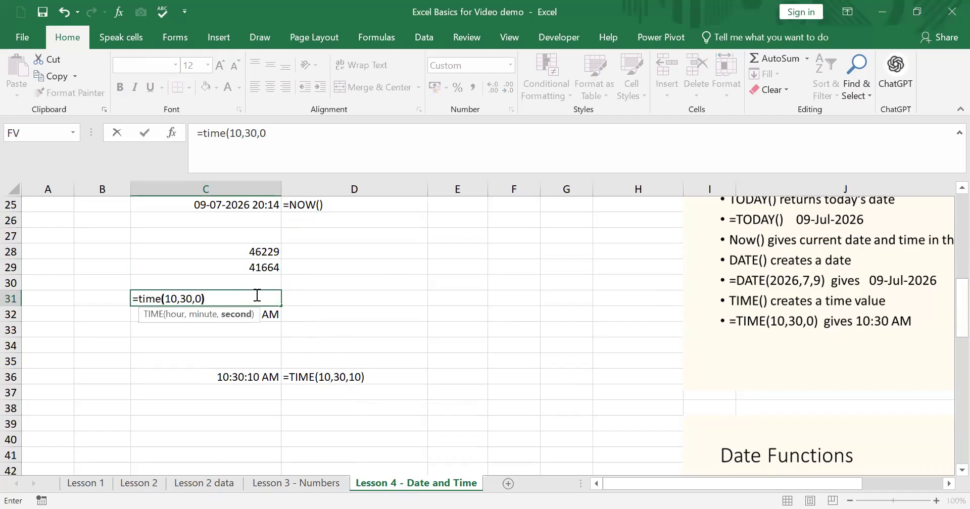
key("Return")
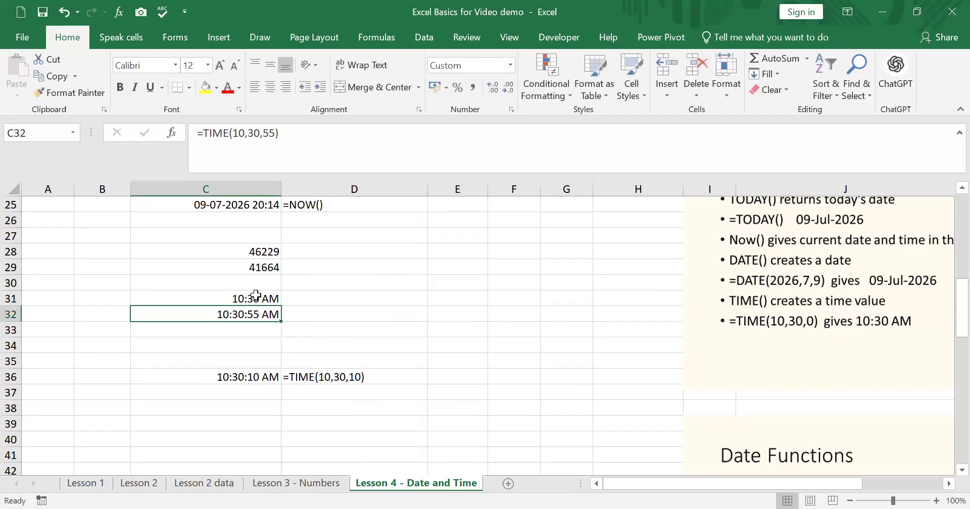
- Change the hour argument of the TIME formula in C31 to 14
left_click(261, 293)
left_click(240, 133)
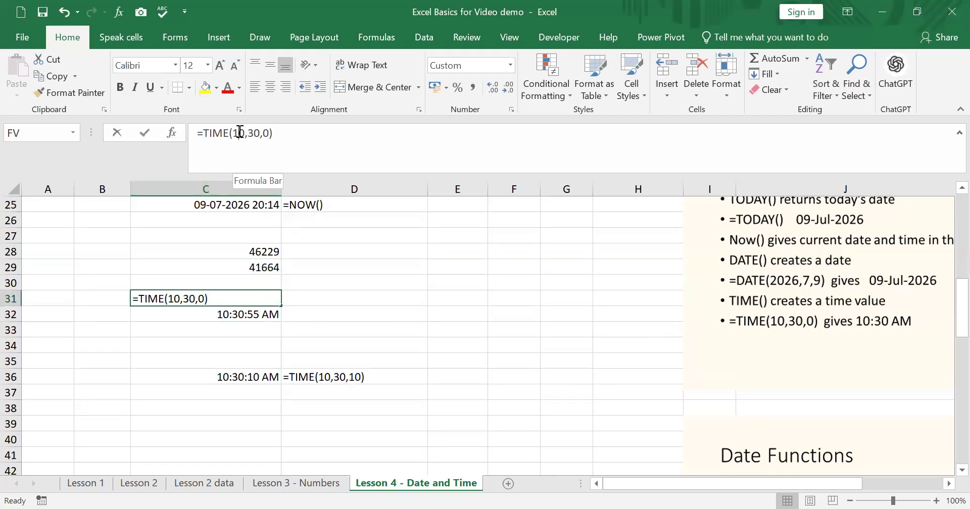
type("4")
key("Delete")
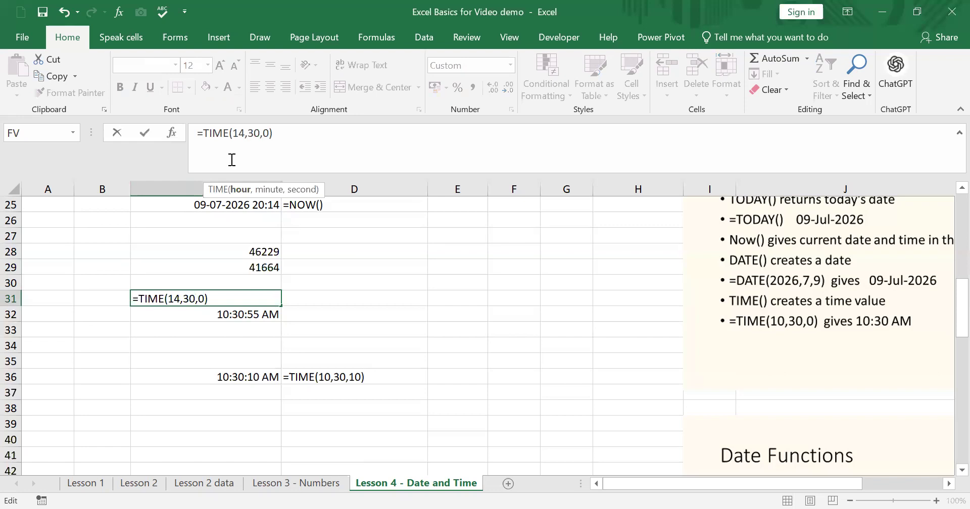
key("Return")
- Change the seconds argument of the TIME formula in C31 to 30, giving =TIME(14,30,30)
left_click(247, 298)
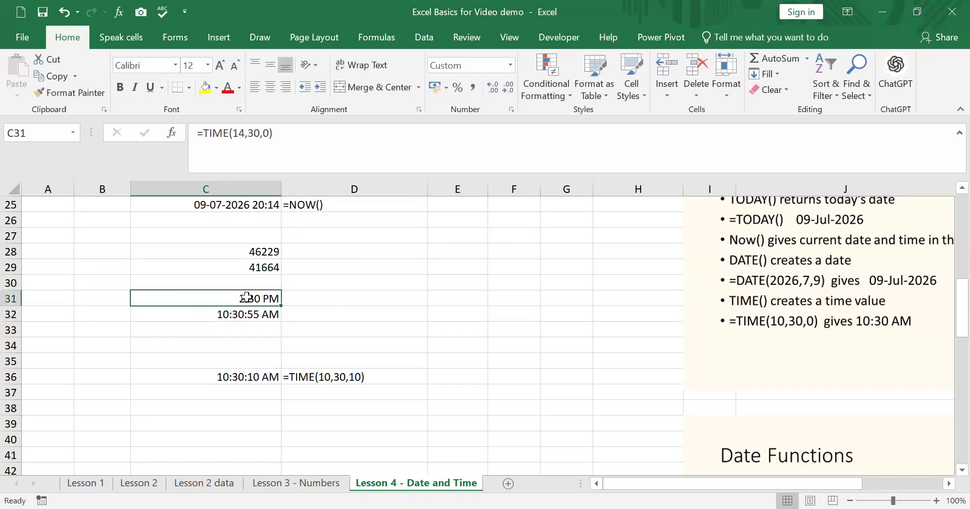
left_click(241, 316)
left_click(243, 299)
left_click(262, 133)
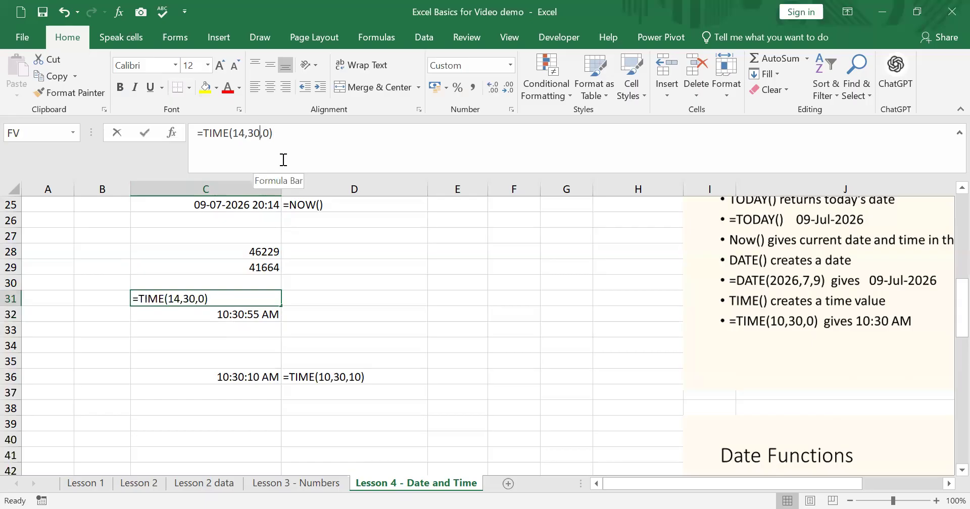
key("BackSpace")
type("30")
key("Delete")
left_click(260, 132)
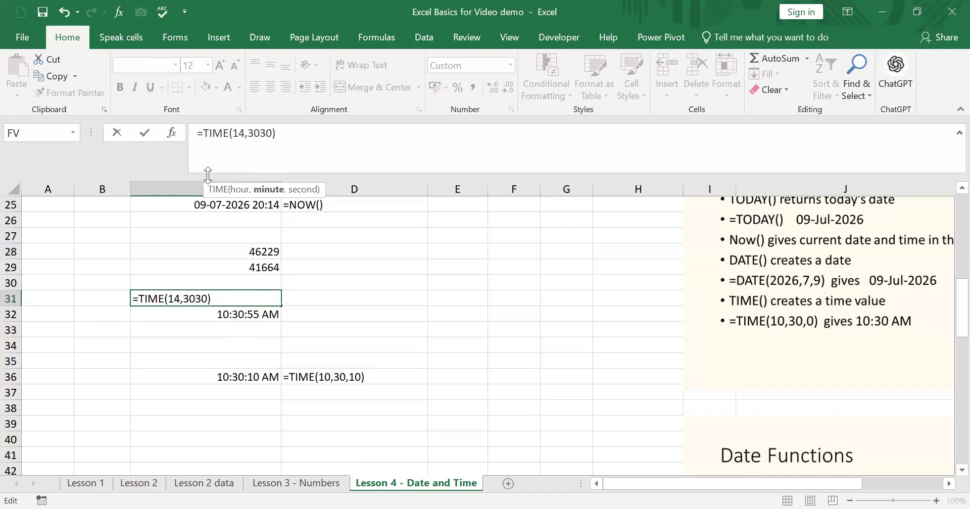
type(",")
key("Return")
- Apply the custom format h:mm:ss AM/PM to C31 so the seconds are displayed
left_click(260, 298)
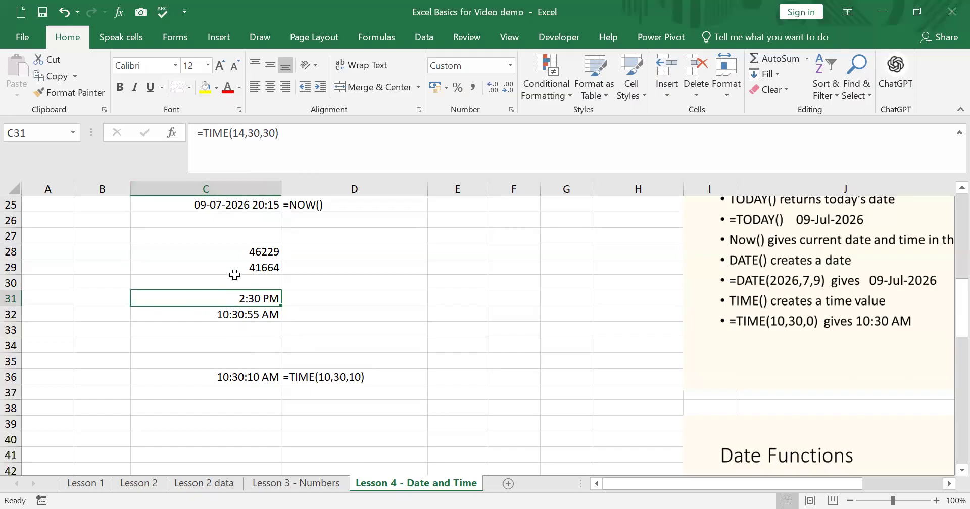
right_click(249, 297)
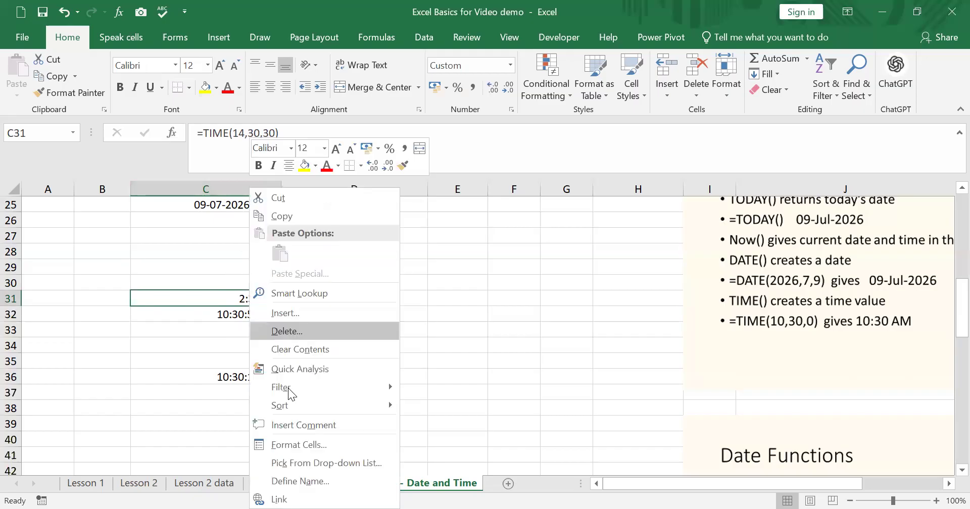
left_click(299, 444)
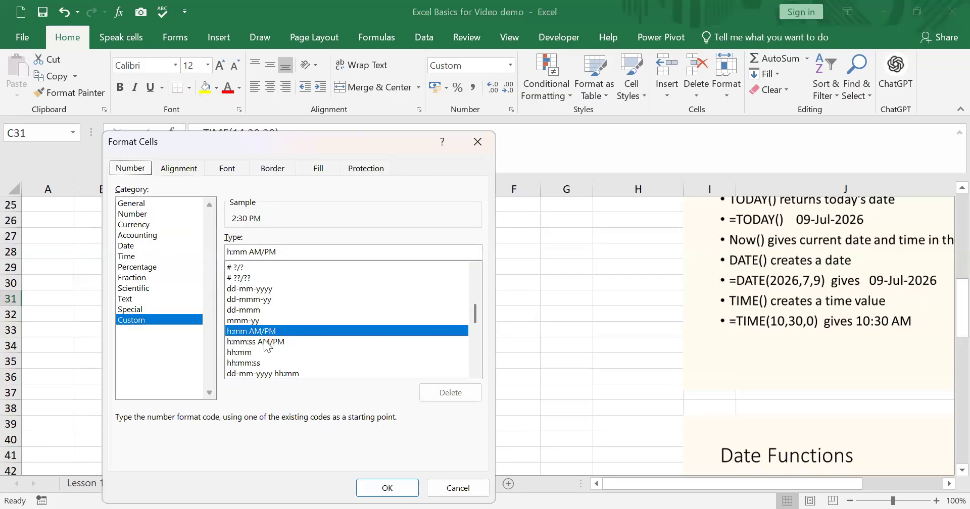
left_click(248, 342)
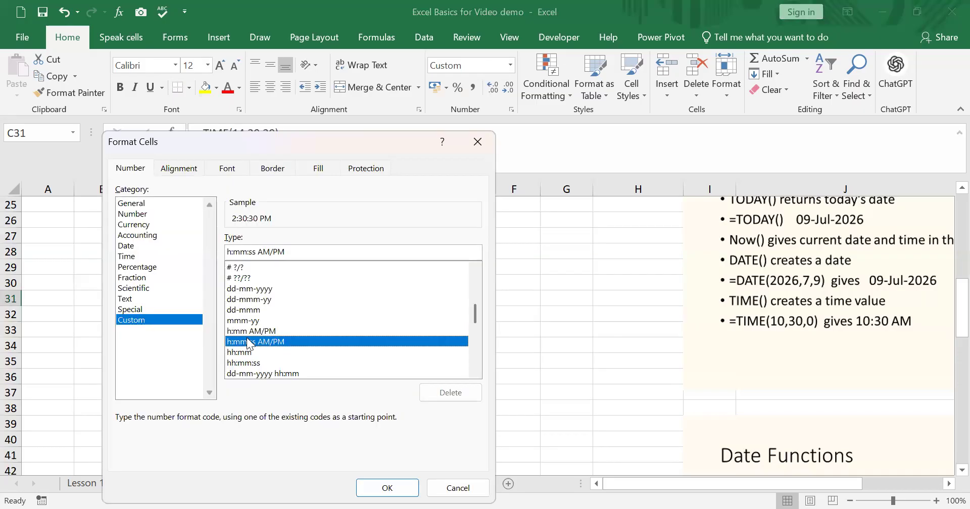
key("Return")
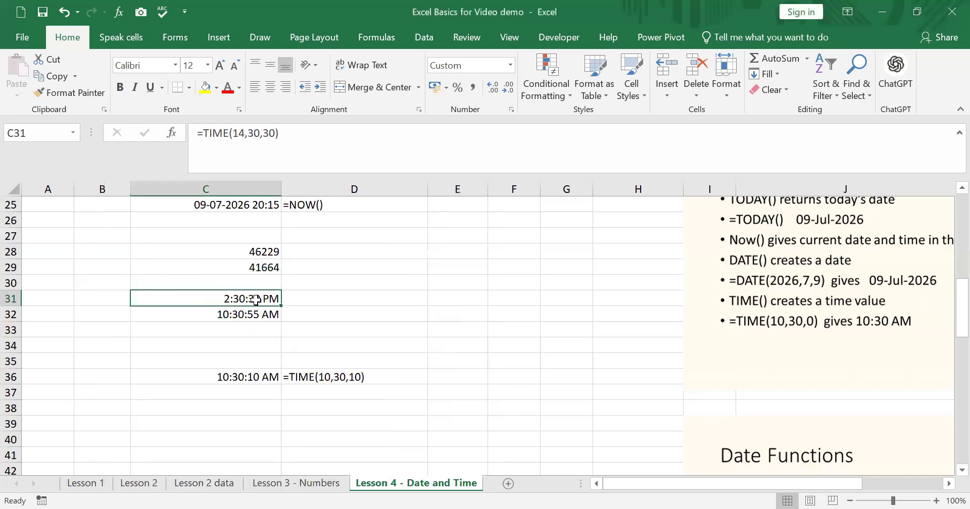
- Change the seconds argument of the TIME formula in C31 to 15, giving =TIME(14,30,15)
left_click(268, 133)
key("BackSpace")
type("15")
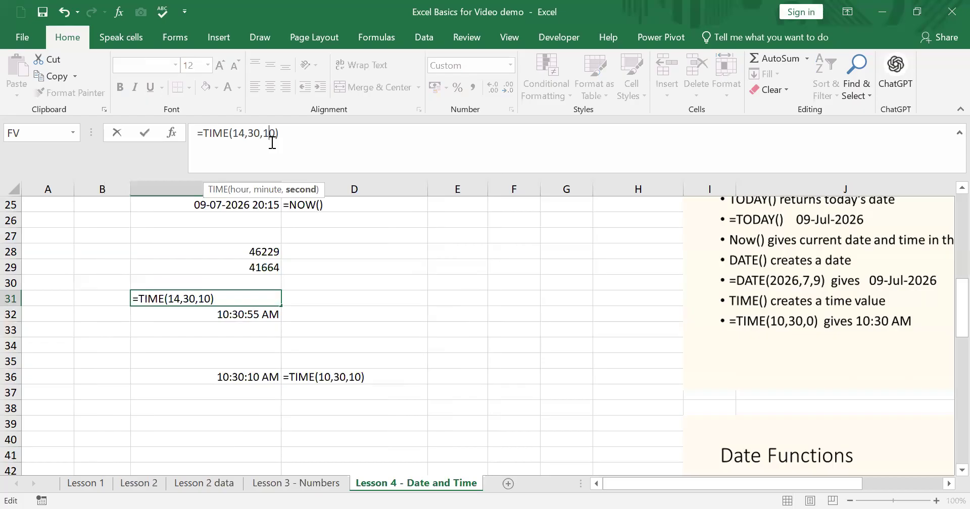
key("Delete")
key("Return")
left_click(259, 298)
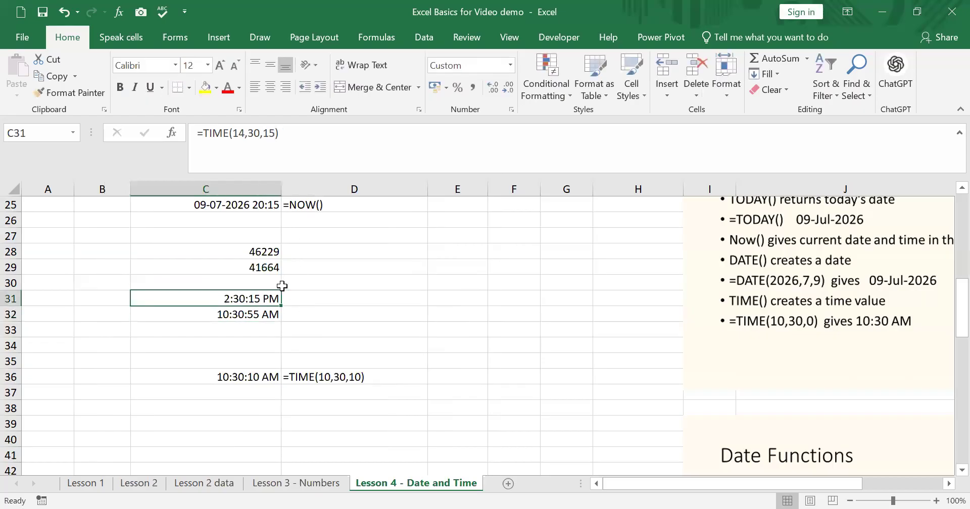
- Copy the FORMULATEXT formula from D25 into D31 and D32 to show the text of both TIME formulas
scroll(346, 259, "up", 1)
left_click(345, 255)
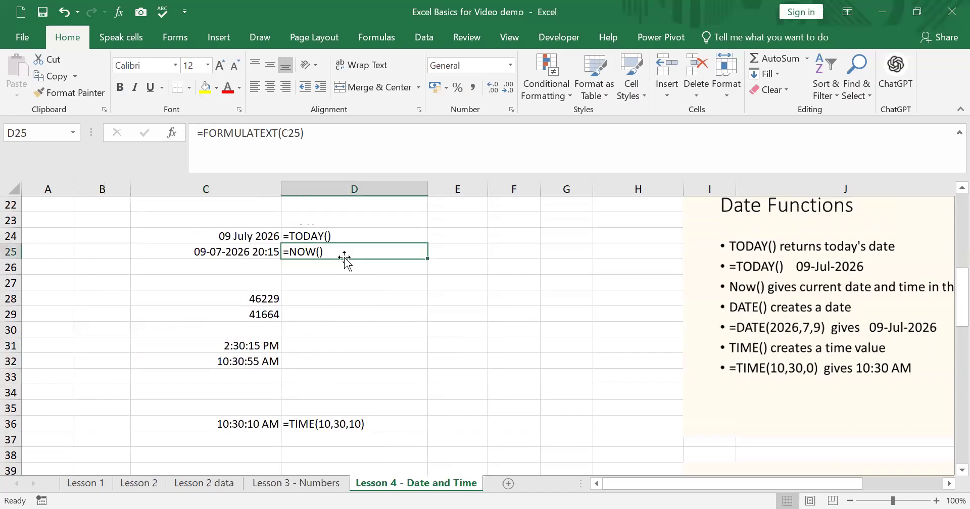
key("ctrl+c")
left_click(323, 345)
key("ctrl+v")
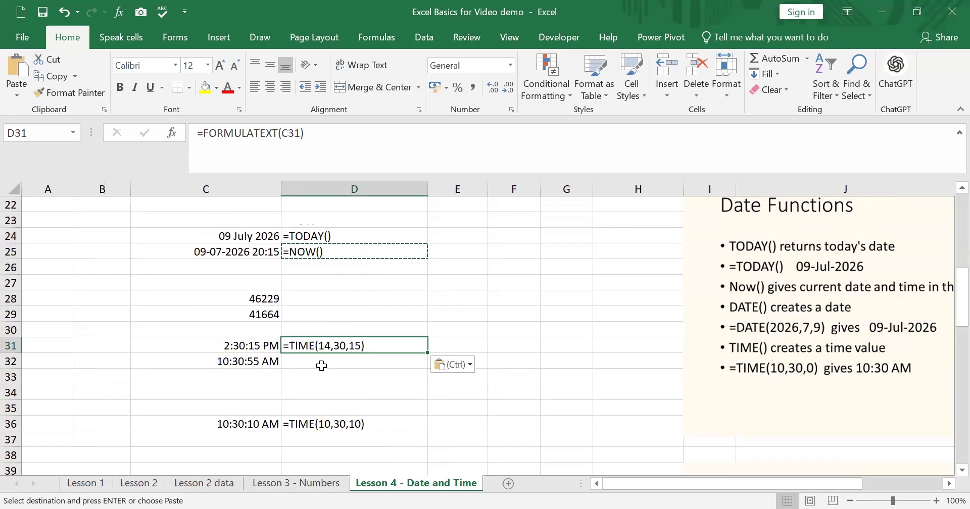
left_click(322, 366)
key("ctrl+v")
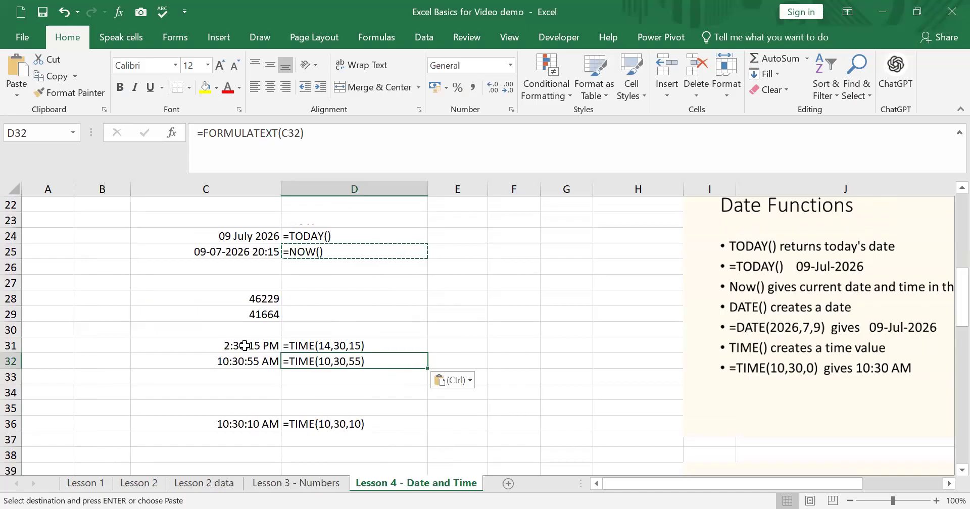
left_click(247, 365)
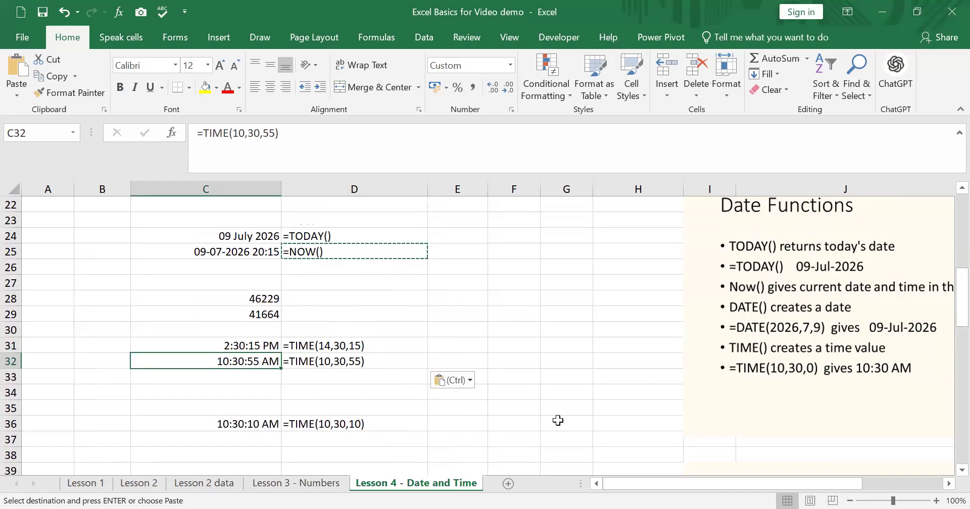
- Examine the date in C44 and the DAY, MONTH and YEAR formulas in C45:C47 that refer to it
scroll(802, 401, "down", 6)
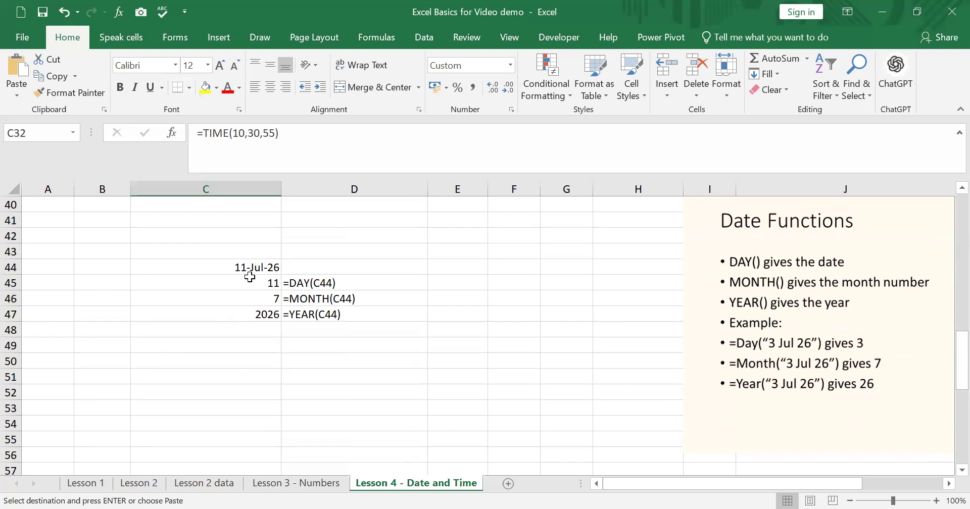
left_click(256, 268)
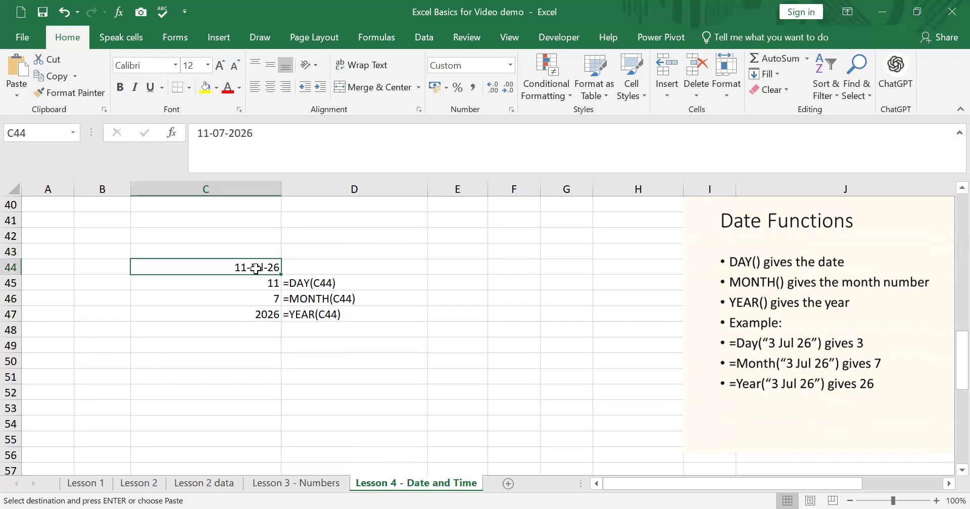
left_click(299, 285)
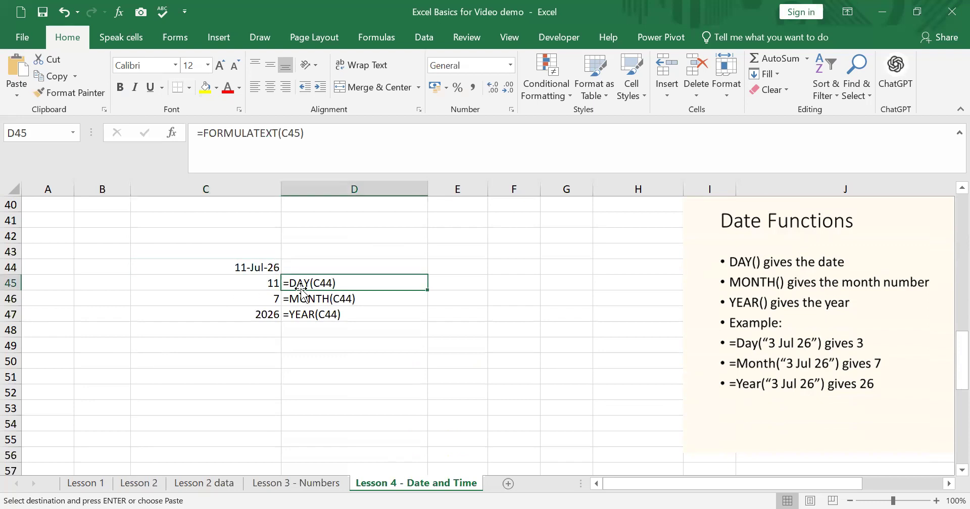
left_click(255, 266)
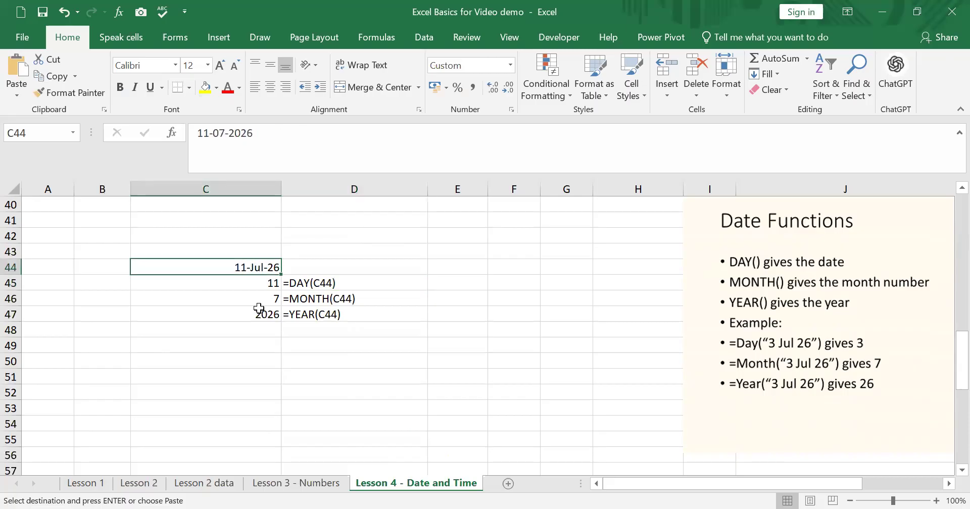
left_click(303, 300)
left_click(266, 264)
left_click(269, 297)
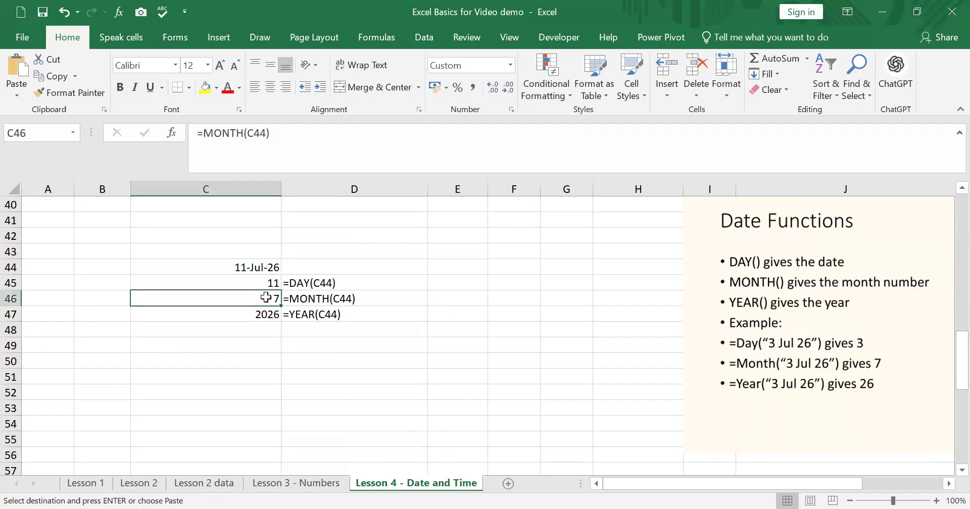
left_click(300, 323)
left_click(255, 267)
left_click(266, 312)
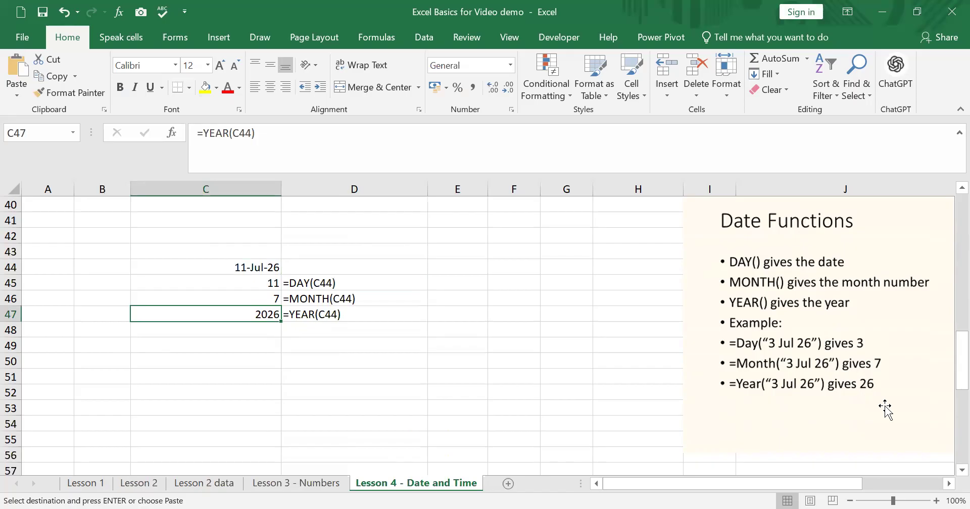
- Review the arguments of the WEEKDAY formula in C61, including the explanation of its Return_type options
scroll(639, 398, "down", 4)
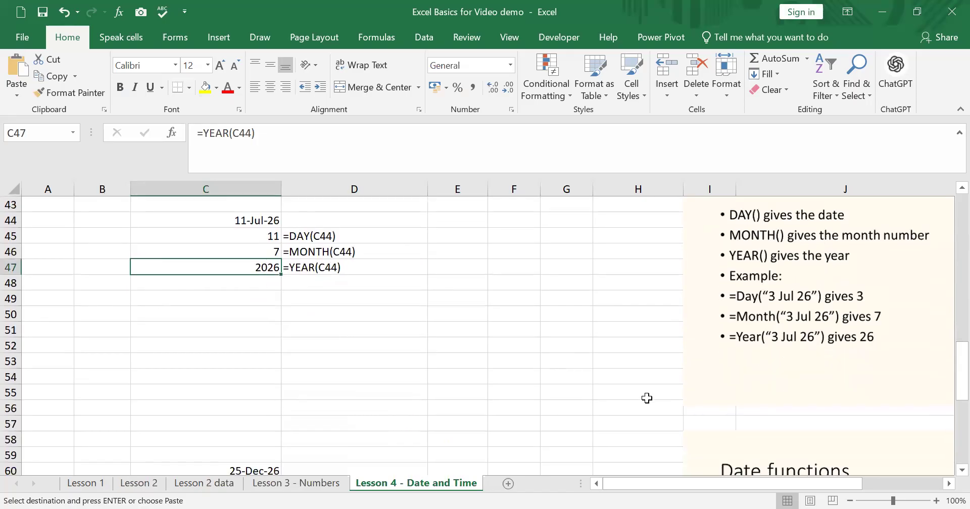
scroll(639, 398, "down", 2)
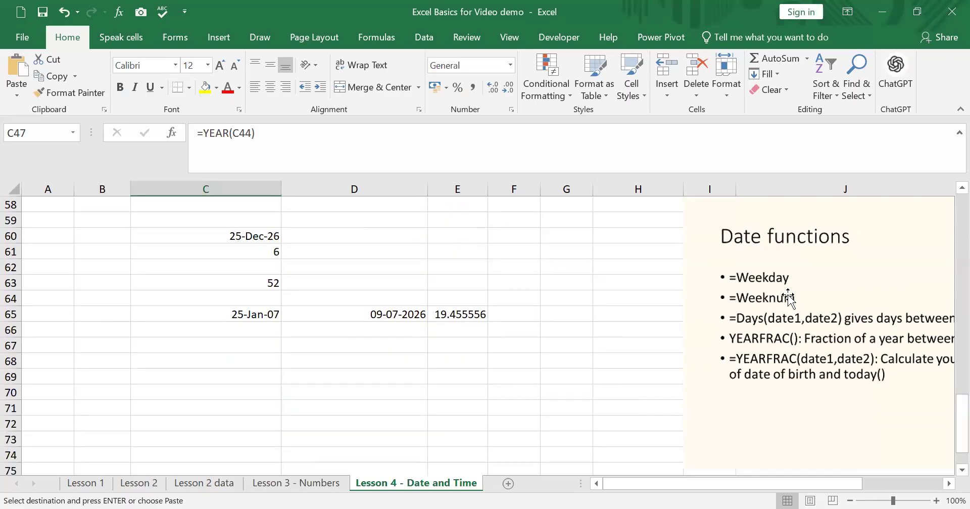
left_click(257, 252)
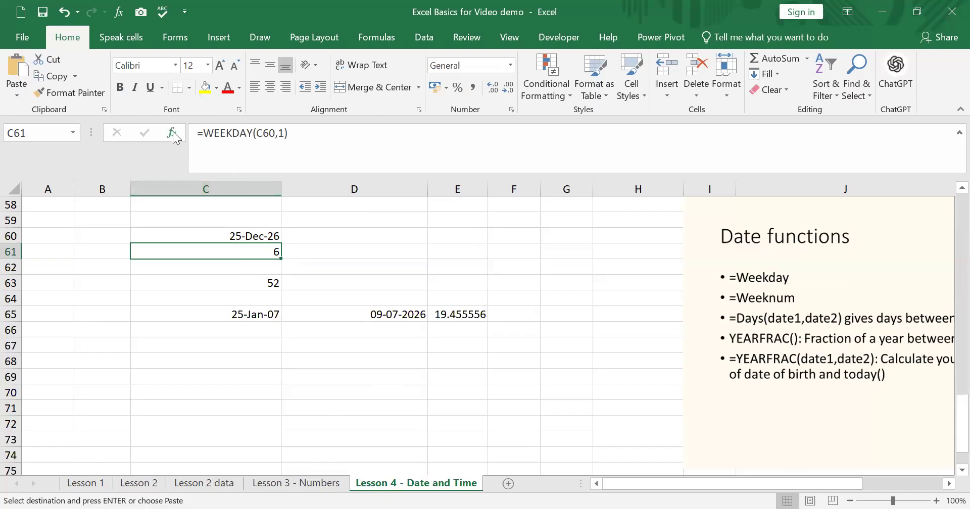
key("Escape")
key("shift+F3")
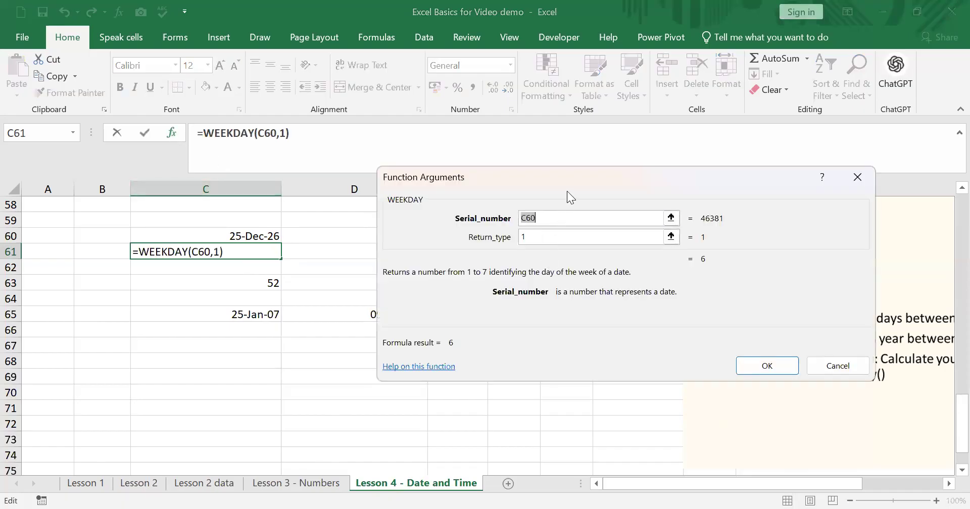
left_click_drag(474, 227, 542, 201)
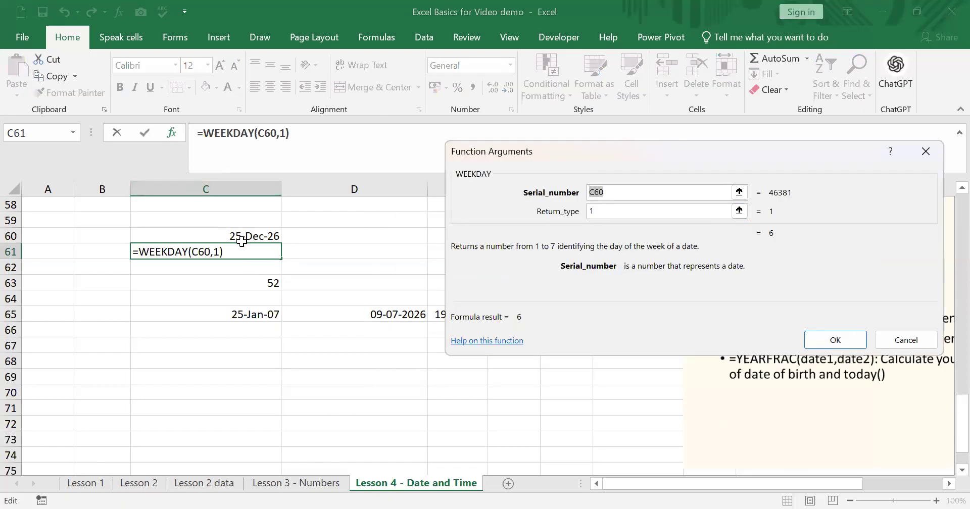
left_click(599, 211)
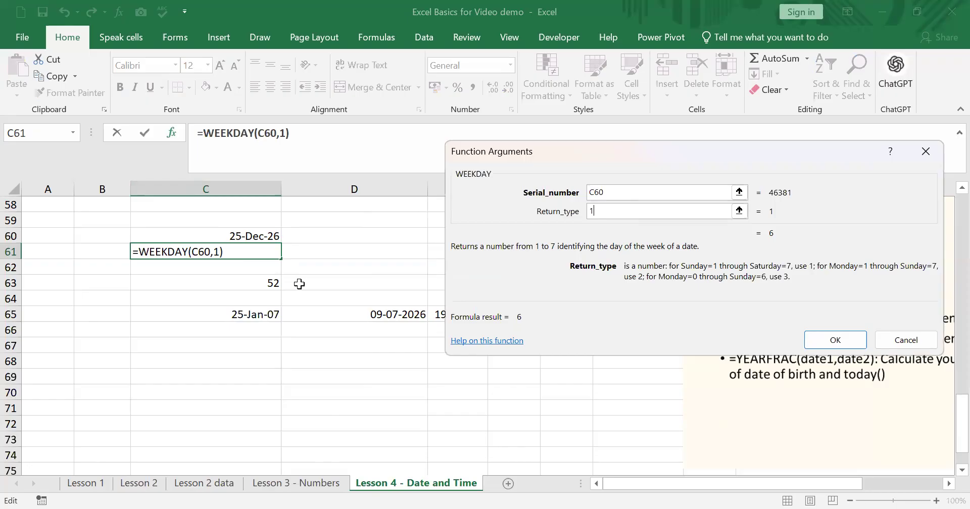
key("Return")
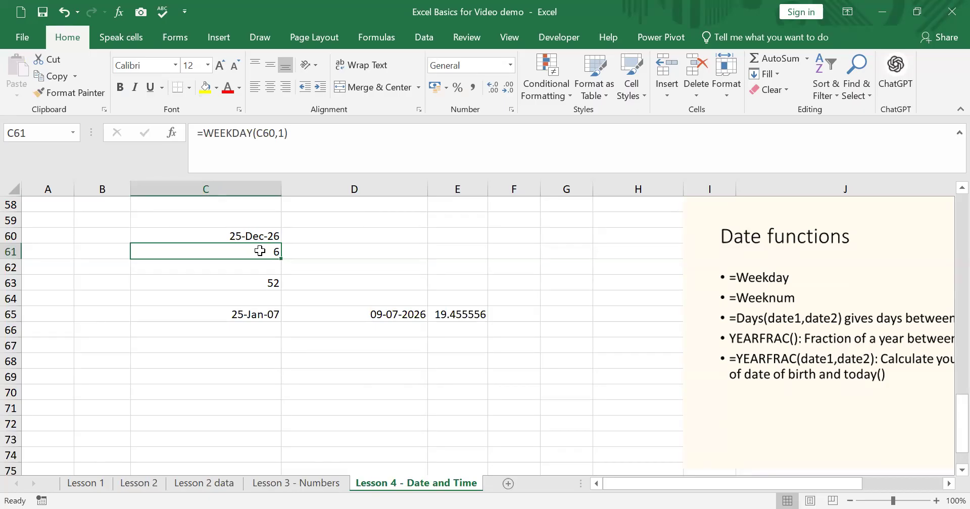
- Format the date in C60 with the long Date type "Wednesday, 14 March, 2012" so the weekday name is displayed
left_click(259, 235)
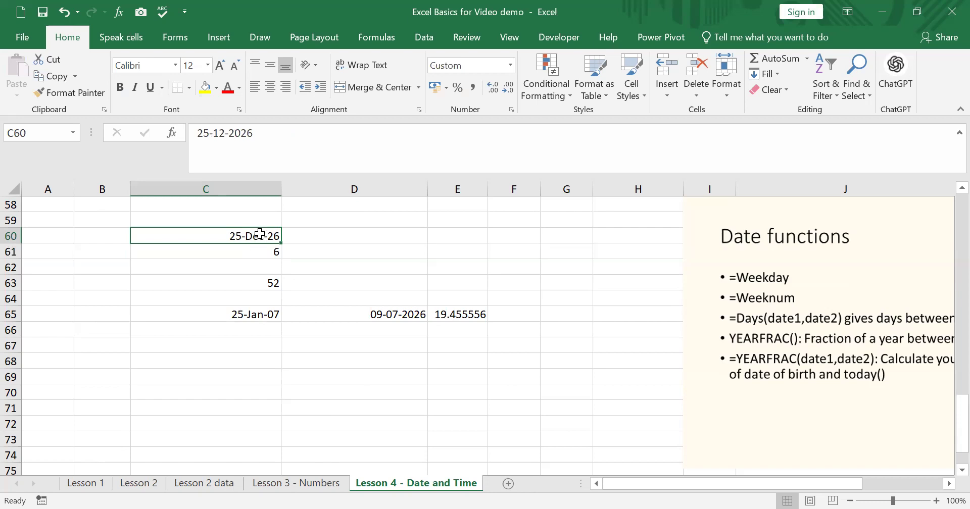
right_click(259, 233)
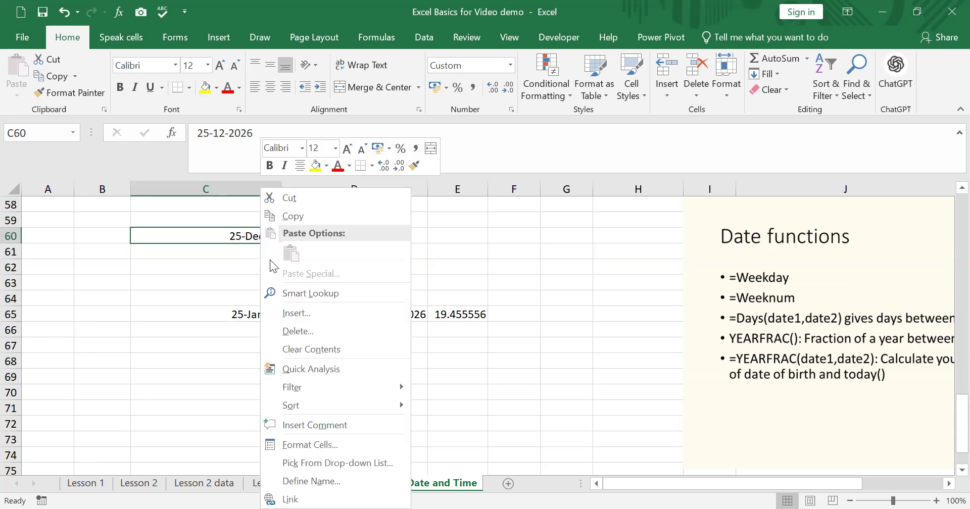
left_click(319, 447)
scroll(357, 353, "down", 2)
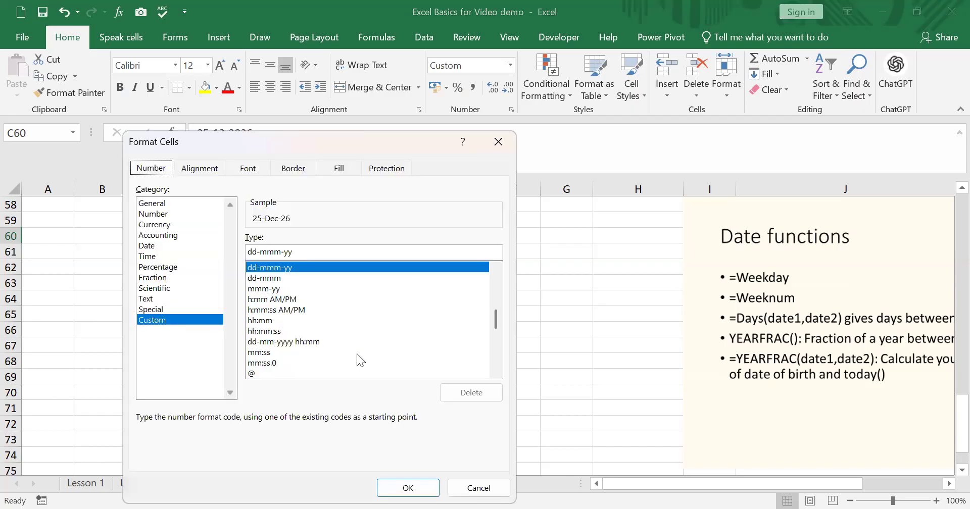
scroll(357, 354, "down", 1)
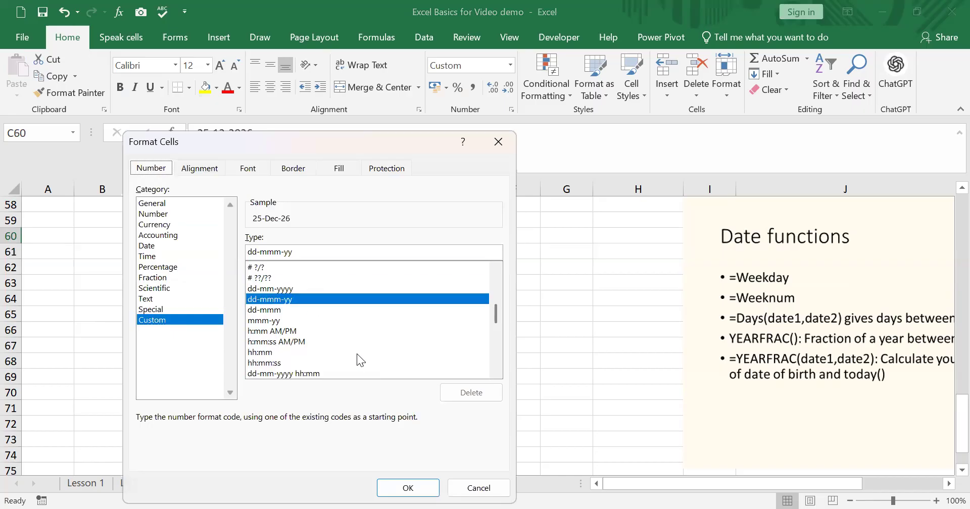
scroll(357, 355, "up", 3)
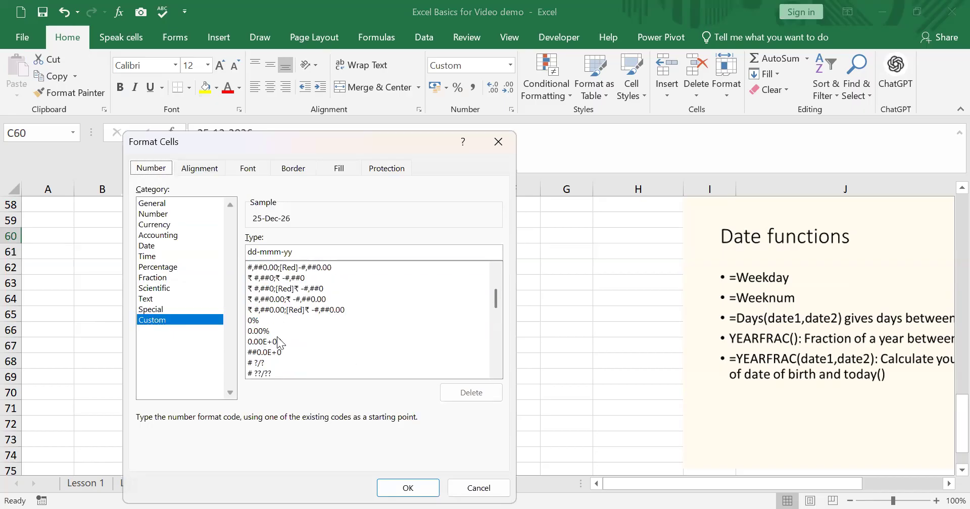
left_click(152, 247)
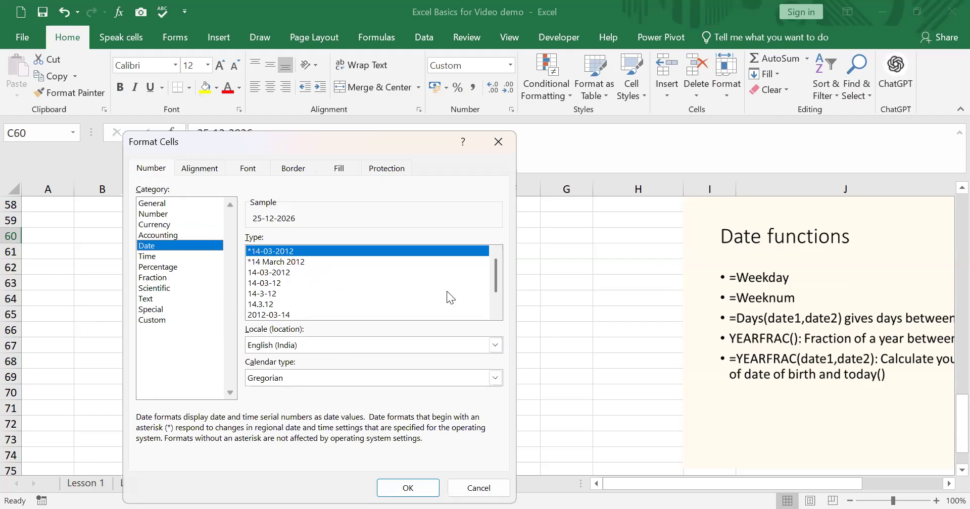
scroll(498, 283, "down", 1)
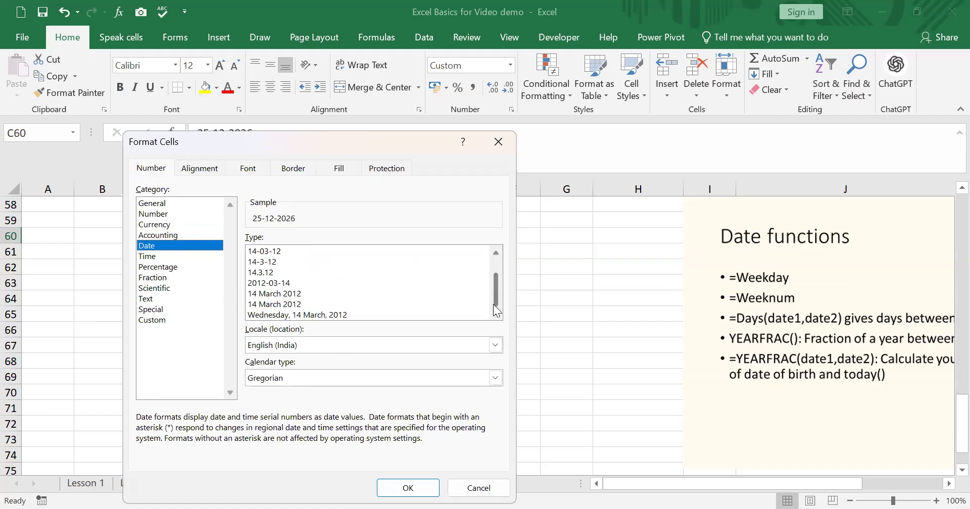
left_click(330, 315)
key("Return")
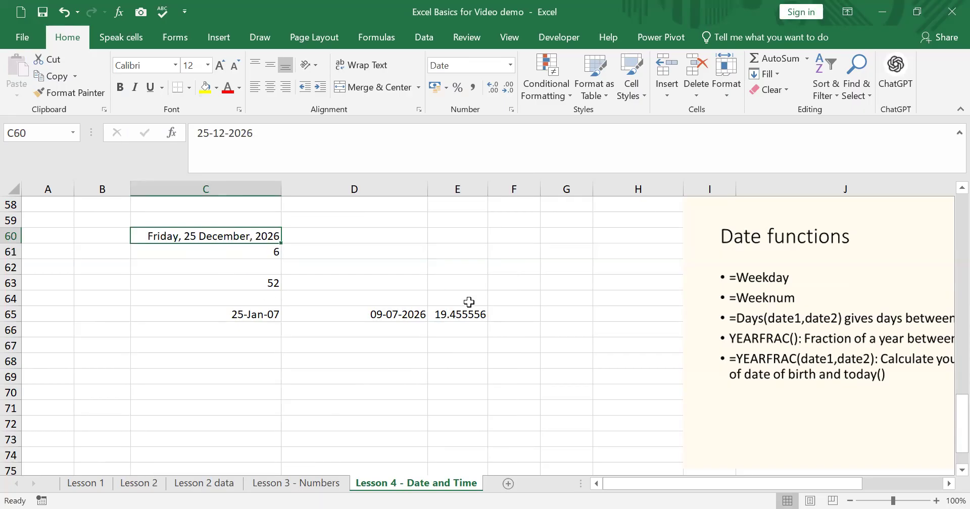
- Change the return type of the WEEKDAY formula in C61 to 2, giving =WEEKDAY(C60,2)
left_click(273, 253)
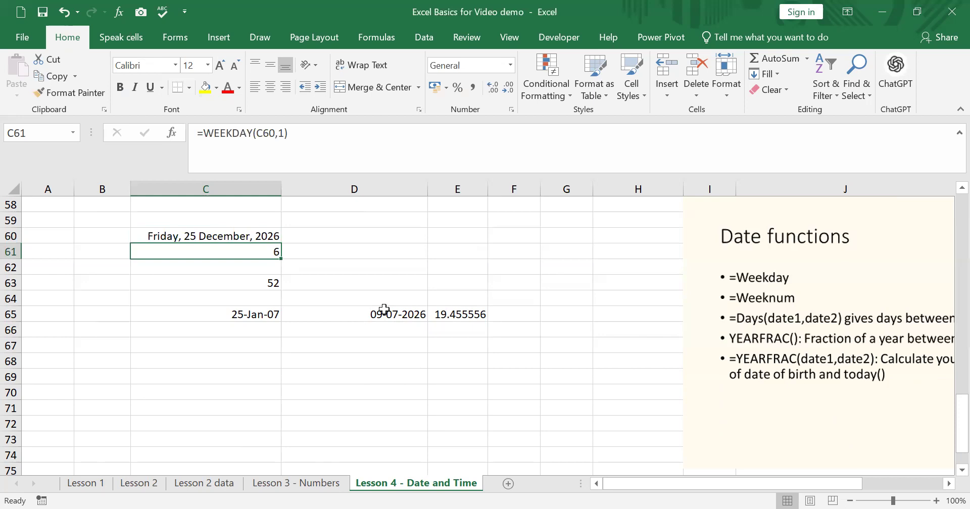
left_click(173, 134)
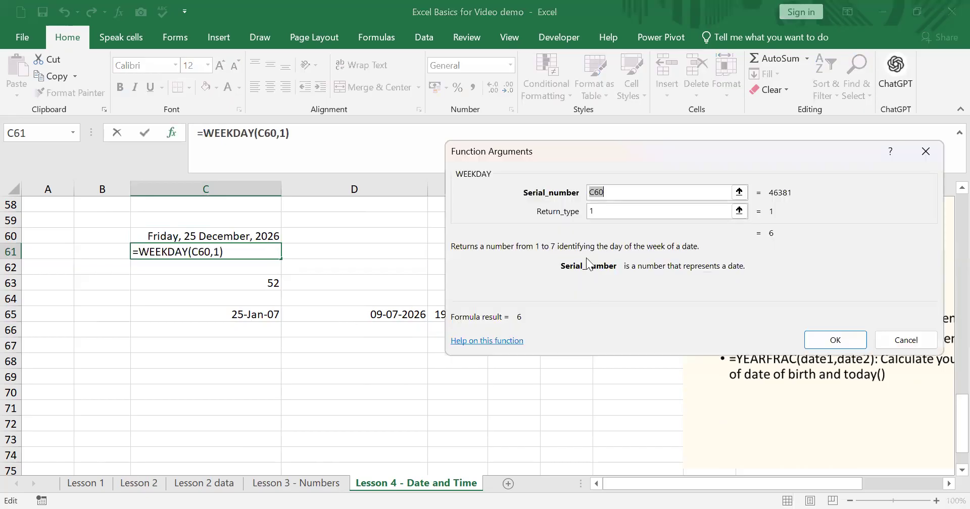
left_click(602, 212)
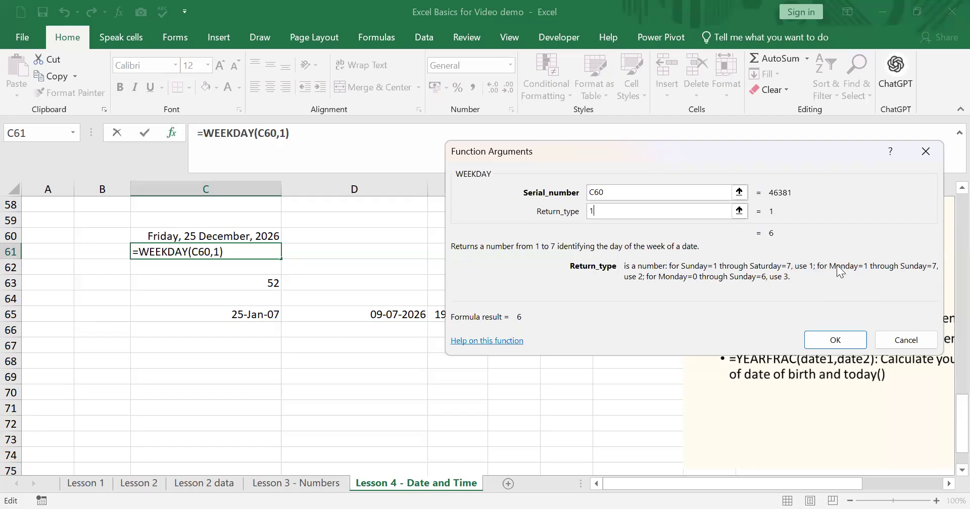
left_click(282, 132)
type("2")
key("Delete")
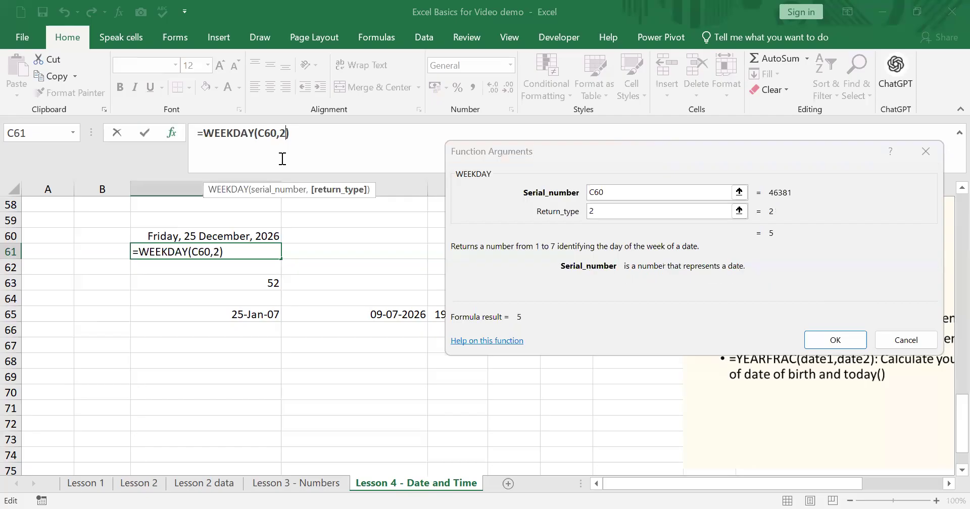
key("Return")
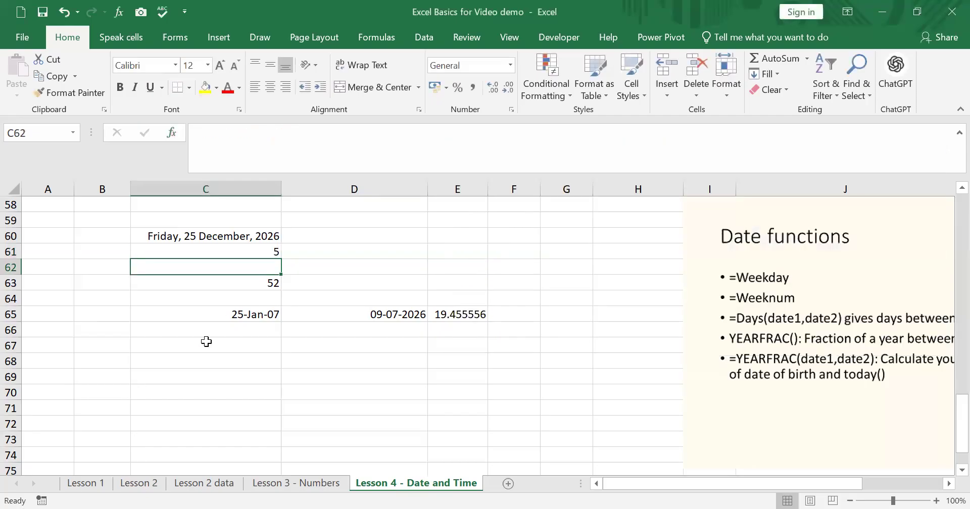
left_click(253, 251)
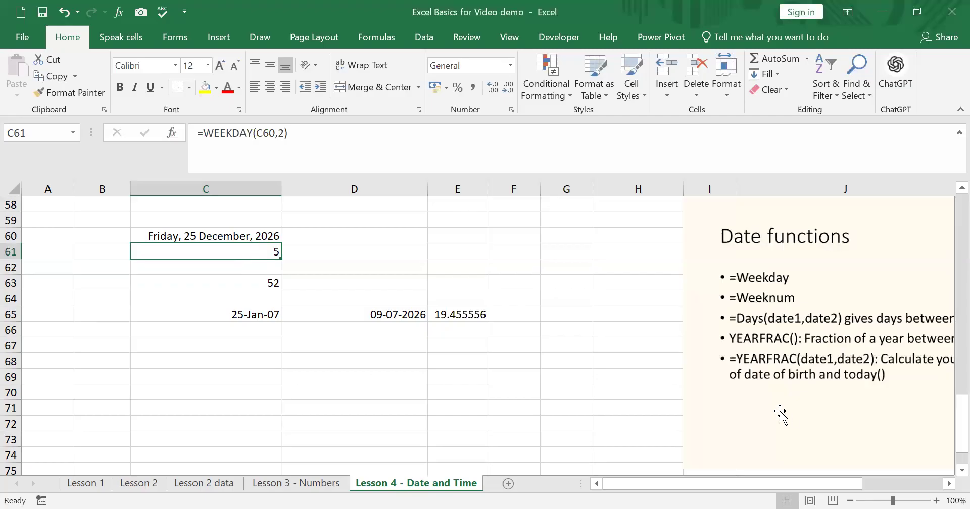
- Enter the date of birth in C69 and today's date with =TODAY() in D69
scroll(777, 411, "down", 1)
scroll(790, 329, "down", 1)
scroll(786, 329, "up", 1)
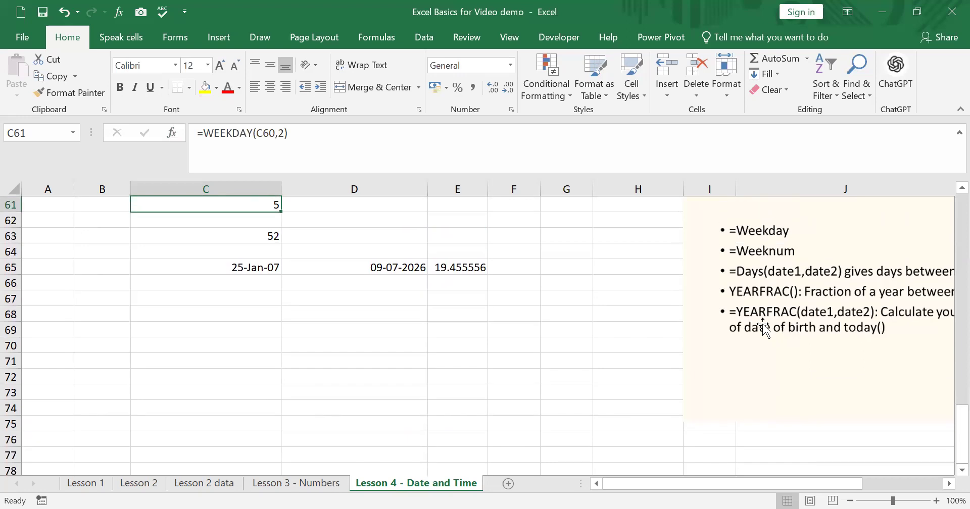
left_click(245, 327)
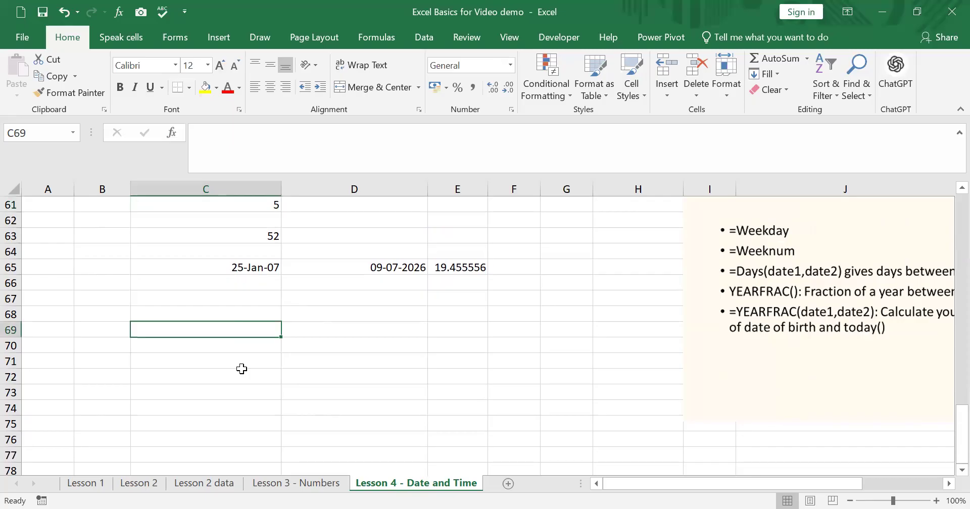
type("15 feb 2005")
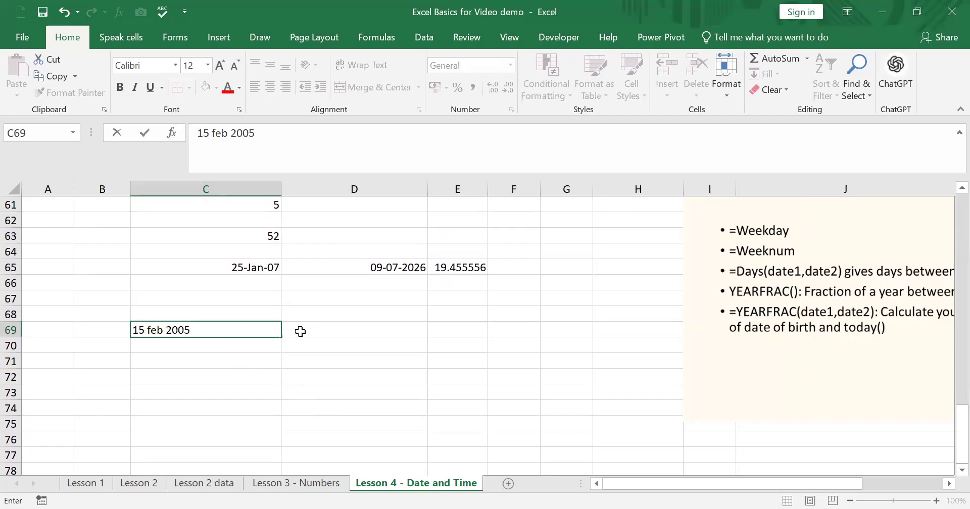
left_click(300, 331)
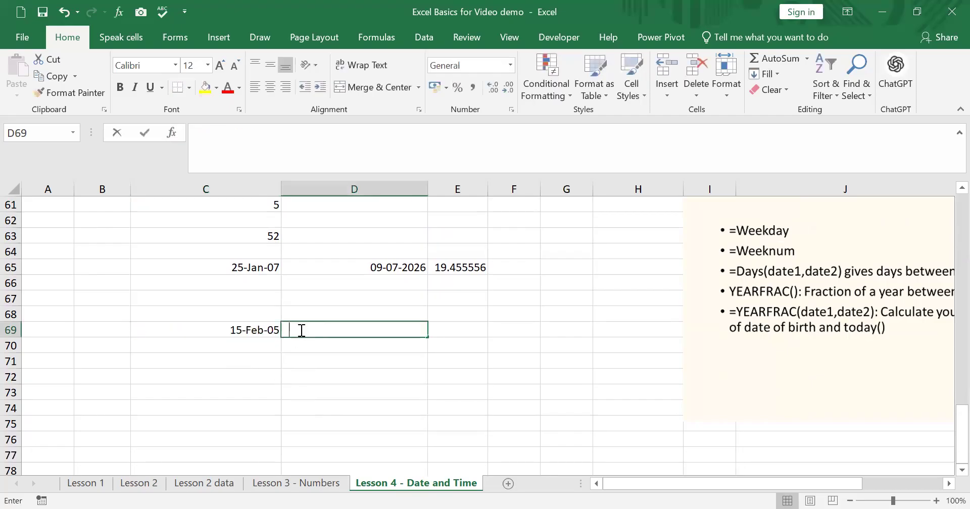
type("=today")
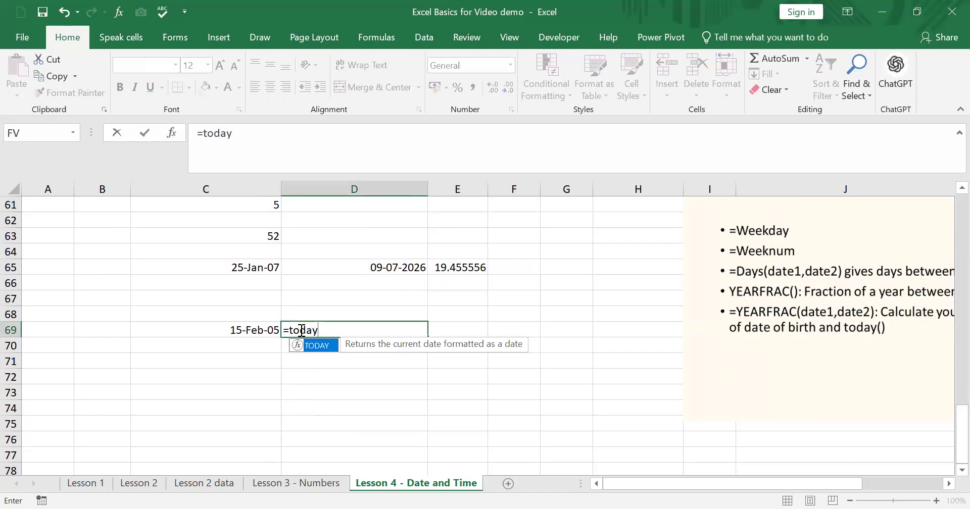
key("Tab")
key("Return")
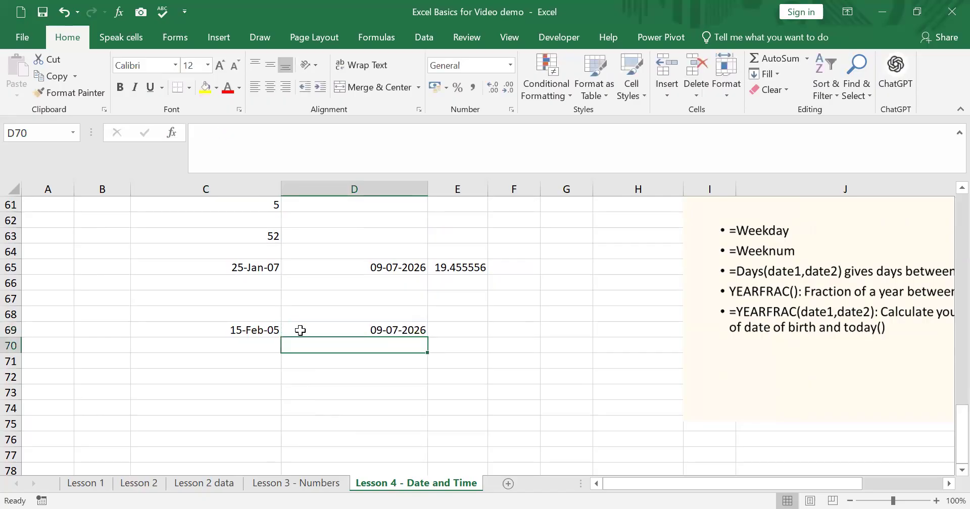
- Calculate the age in E69 with =YEARFRAC(C69,D69), leaving the Basis argument empty
left_click(442, 335)
type("=")
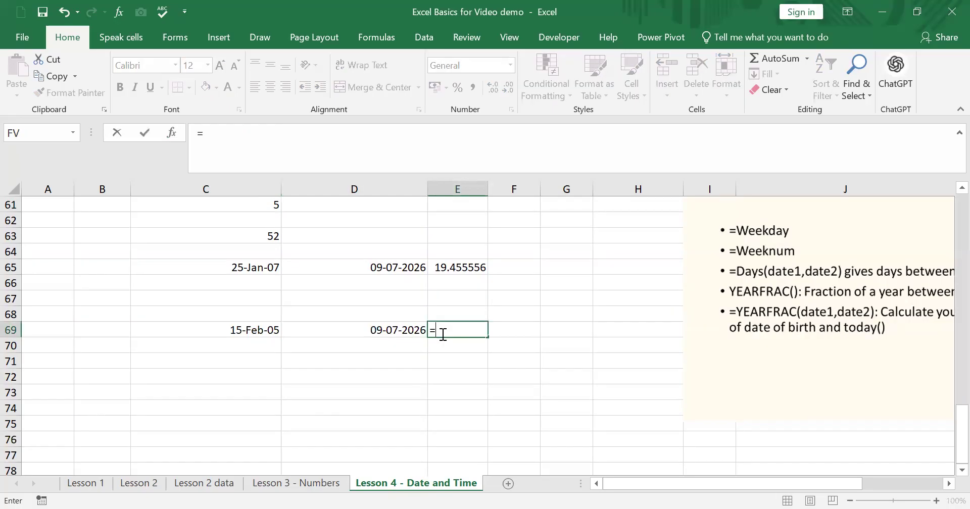
type("ye")
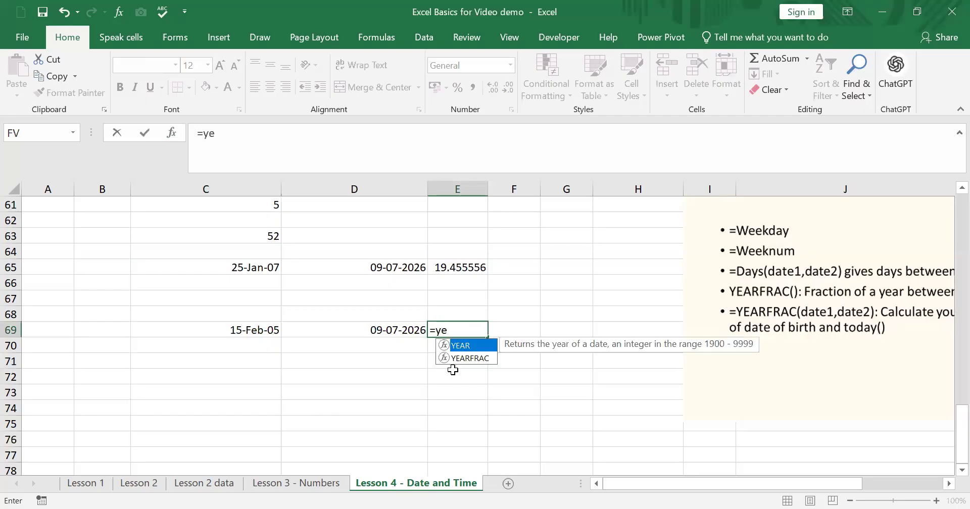
left_click(463, 358)
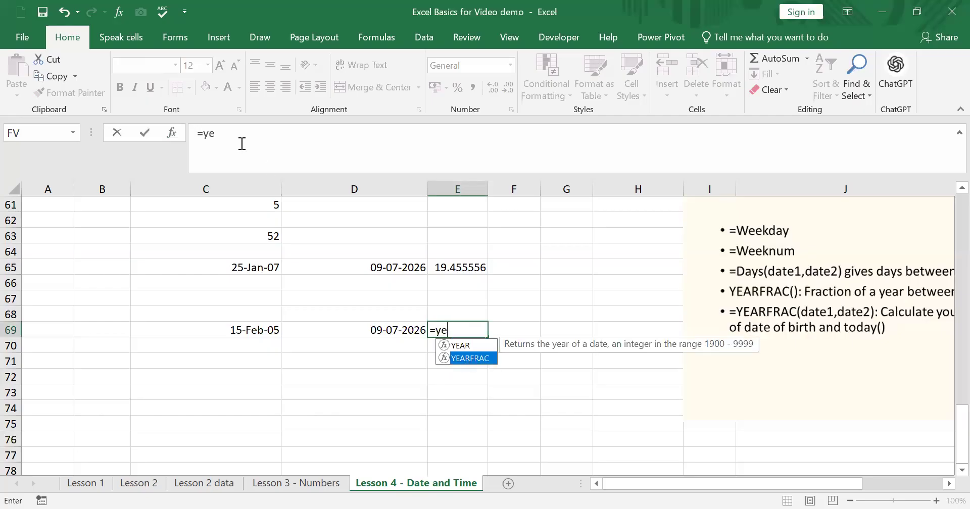
key("Tab")
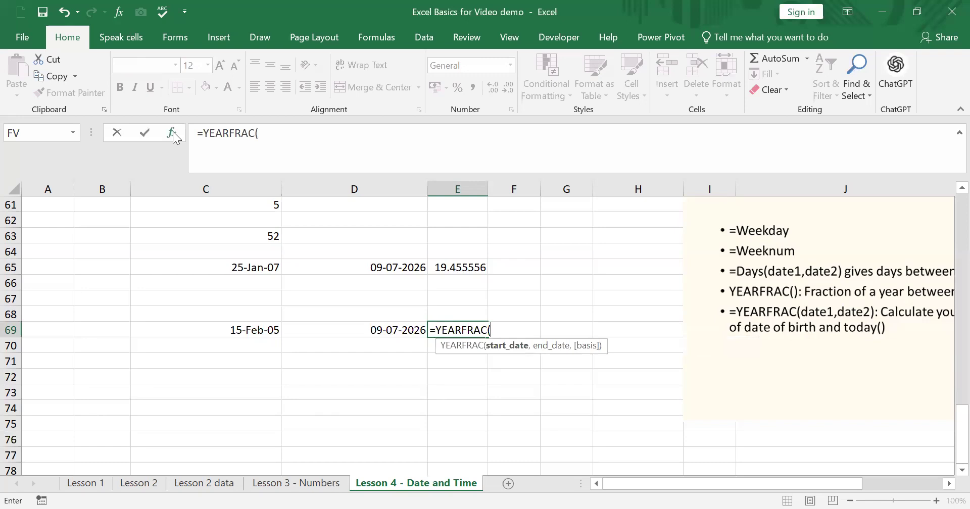
left_click(172, 132)
left_click(277, 330)
left_click(567, 200)
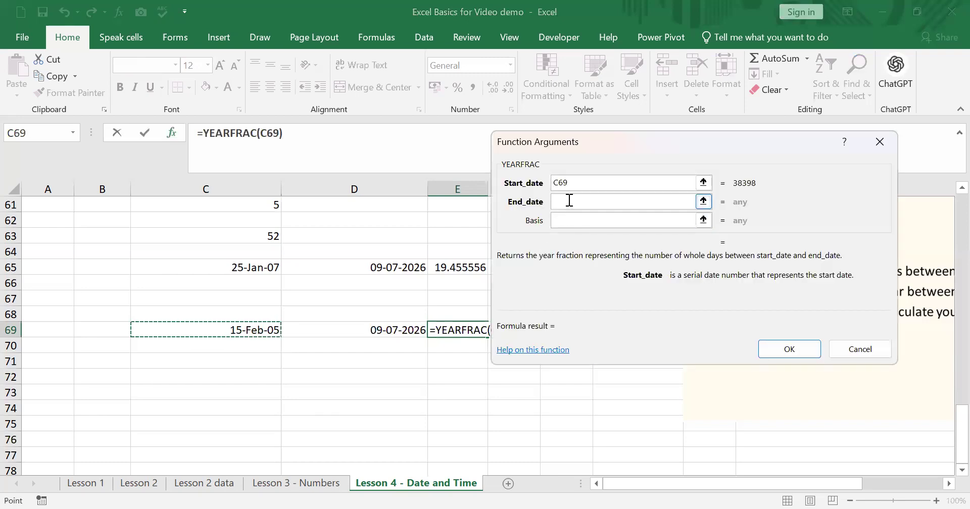
left_click(410, 328)
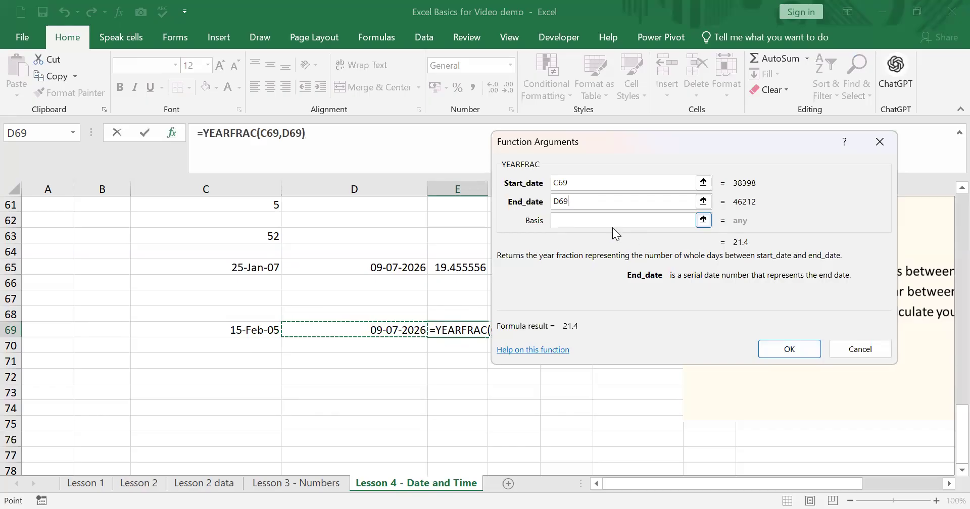
left_click(599, 220)
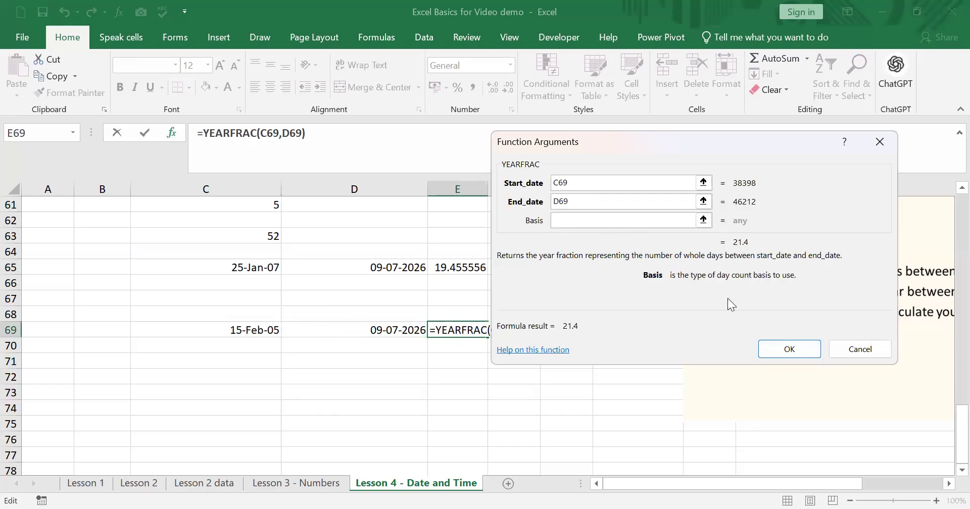
left_click(783, 349)
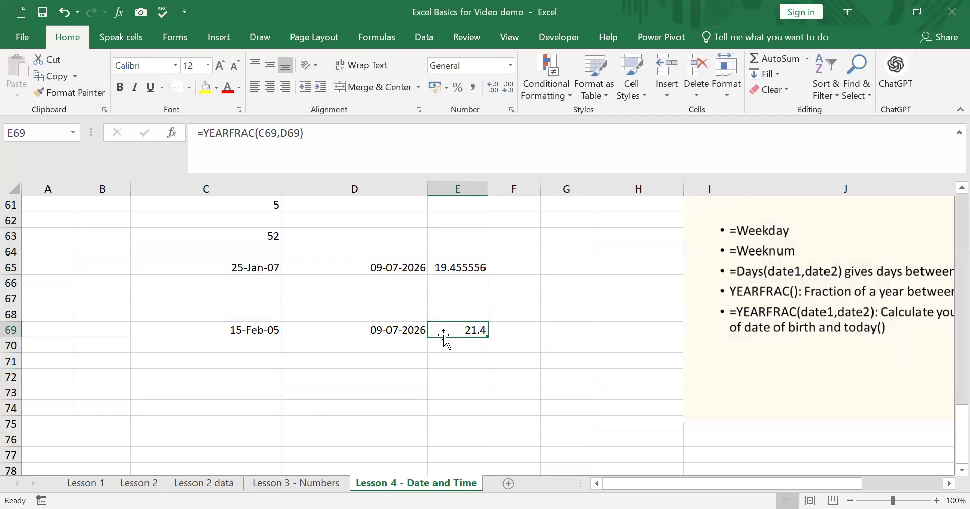
- Adjust the number format of the age in E69 to show one decimal place
left_click(508, 87)
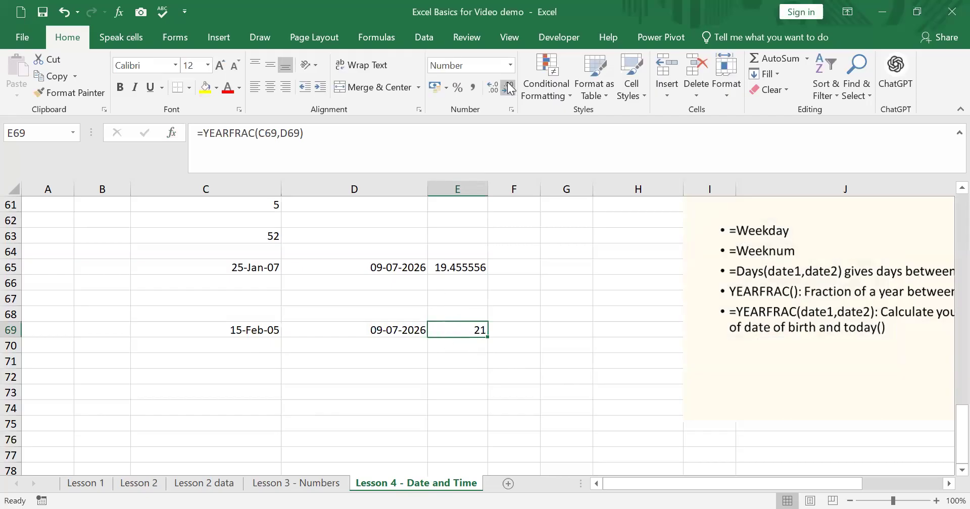
left_click(495, 89)
left_click(495, 89)
left_click(495, 89)
left_click(495, 89)
left_click(509, 87)
left_click(508, 87)
left_click(508, 87)
- Move the date of birth in C69 forward by two days
left_click(257, 330)
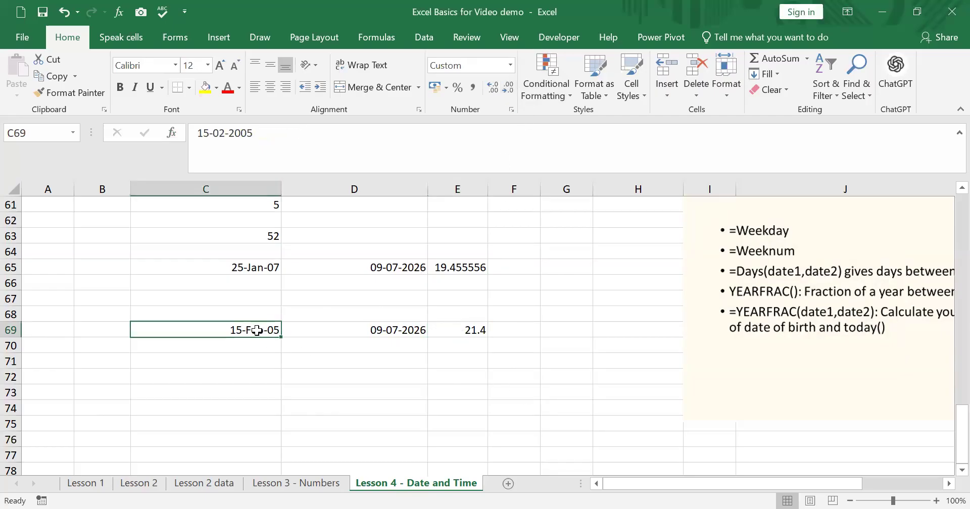
left_click(201, 134)
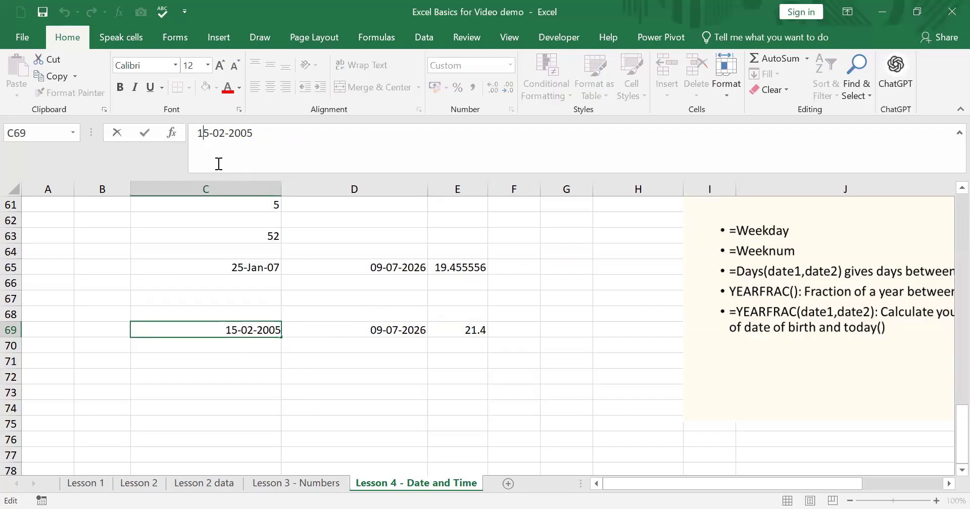
type("7")
key("Delete")
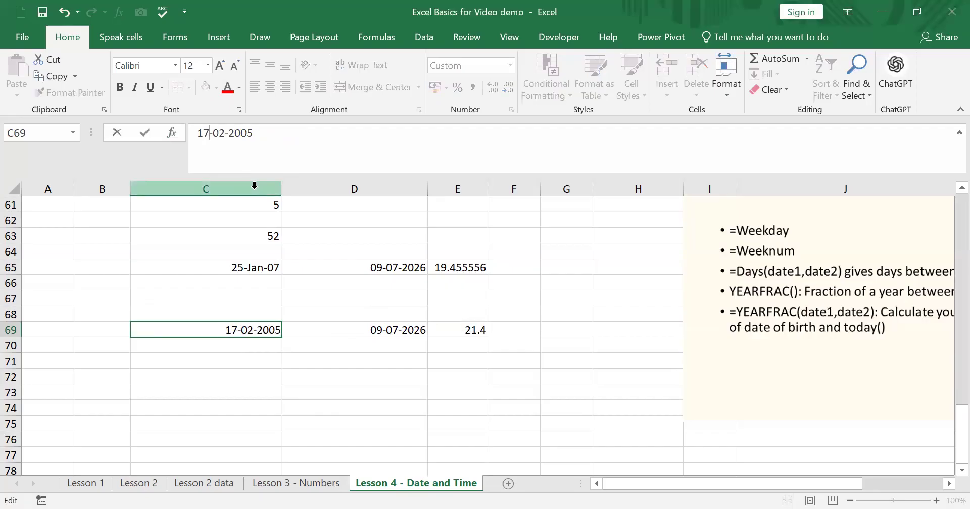
key("Return")
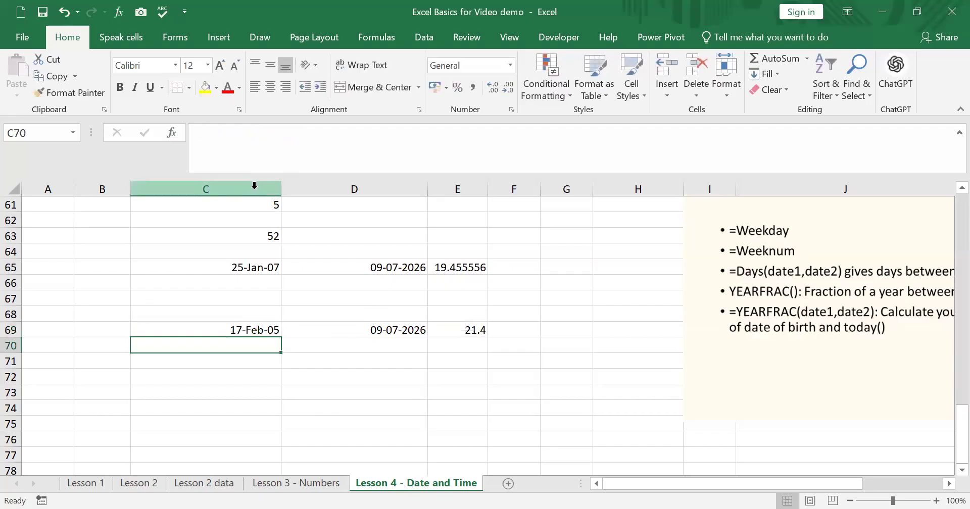
- Show the YEARFRAC result in E69 with three decimal places
left_click(451, 332)
left_click(490, 92)
left_click(491, 92)
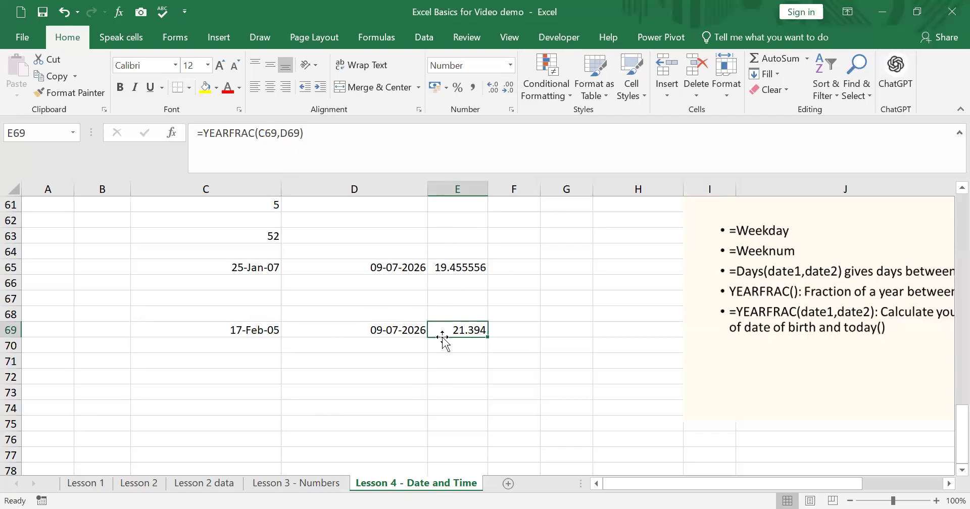
scroll(829, 325, "down", 1)
scroll(829, 325, "down", 2)
scroll(827, 325, "up", 18)
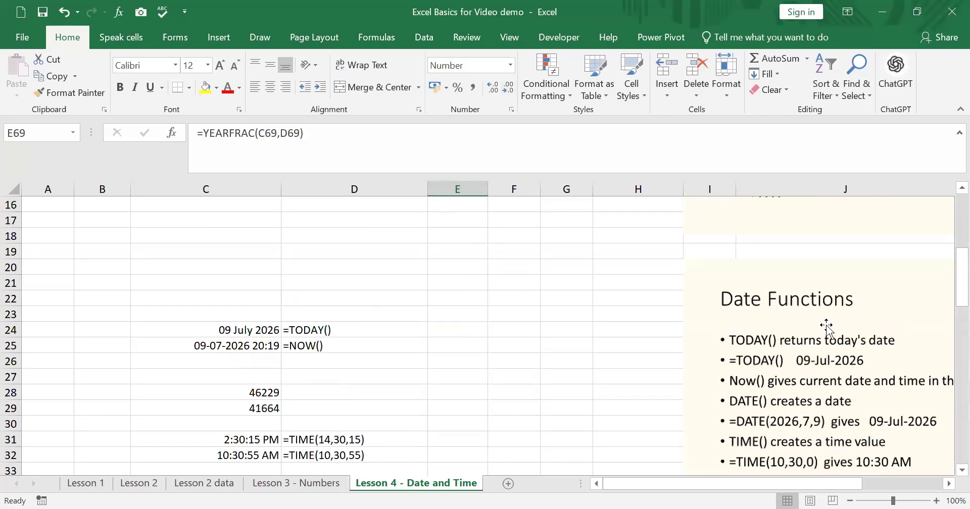
scroll(827, 326, "up", 5)
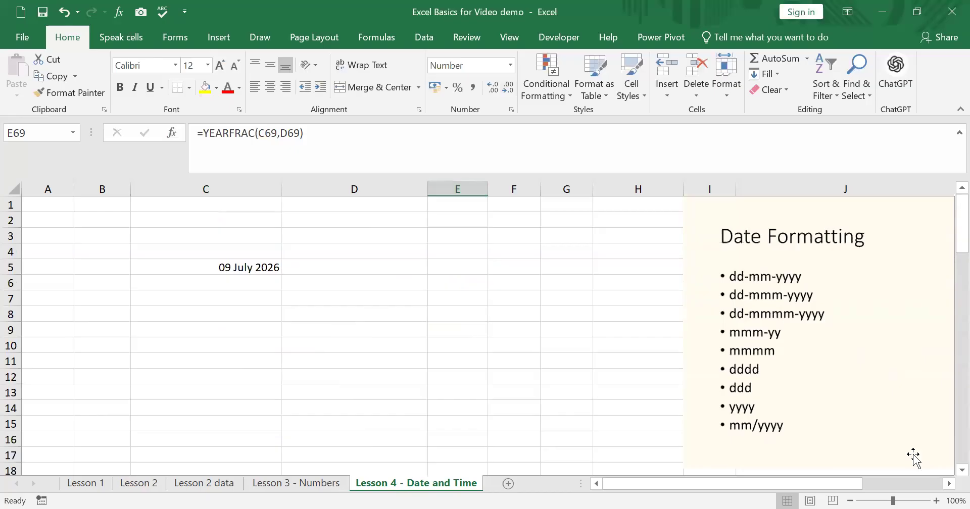